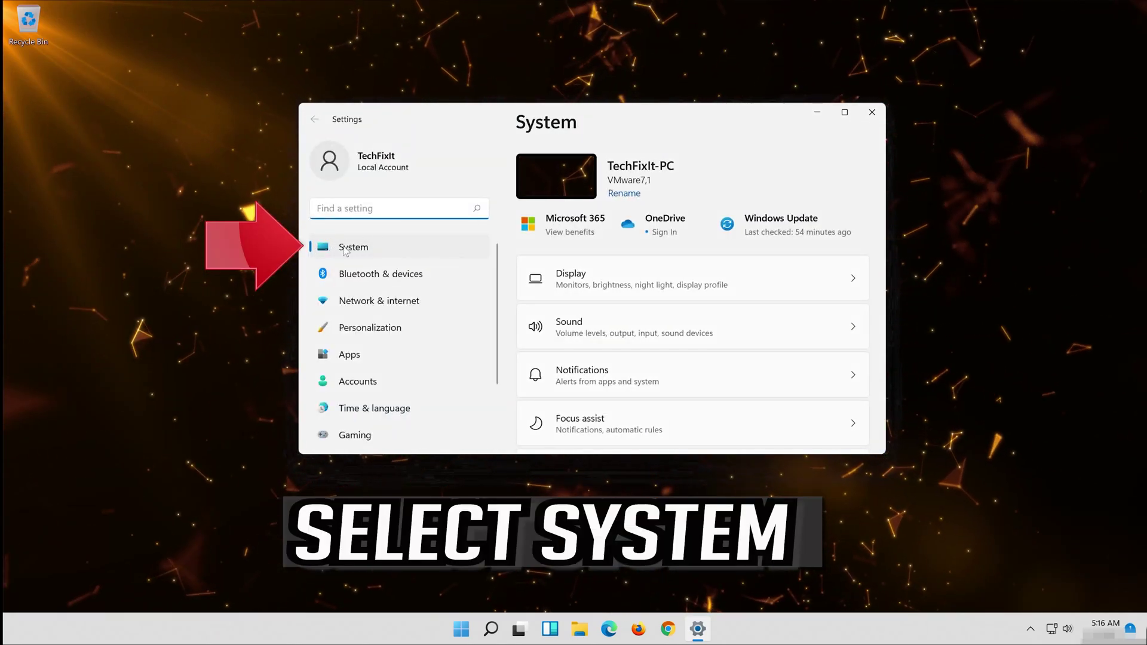
Open the list of other troubleshooters in the System troubleshoot settings
left_click(378, 252)
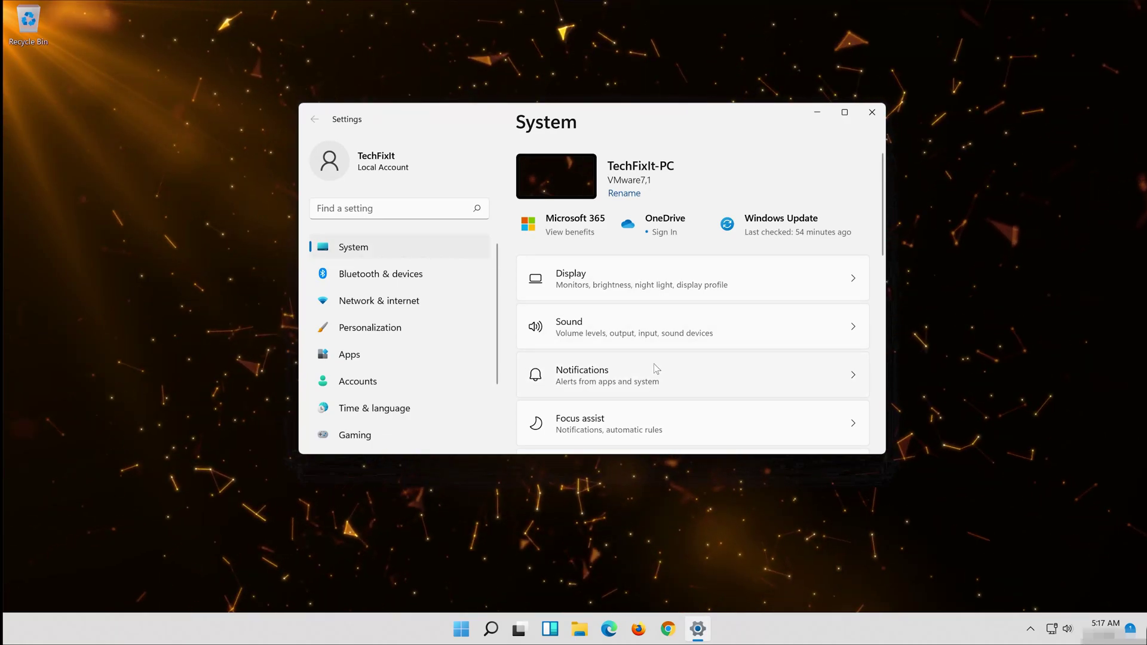
scroll(657, 368, "down", 5)
scroll(656, 368, "down", 2)
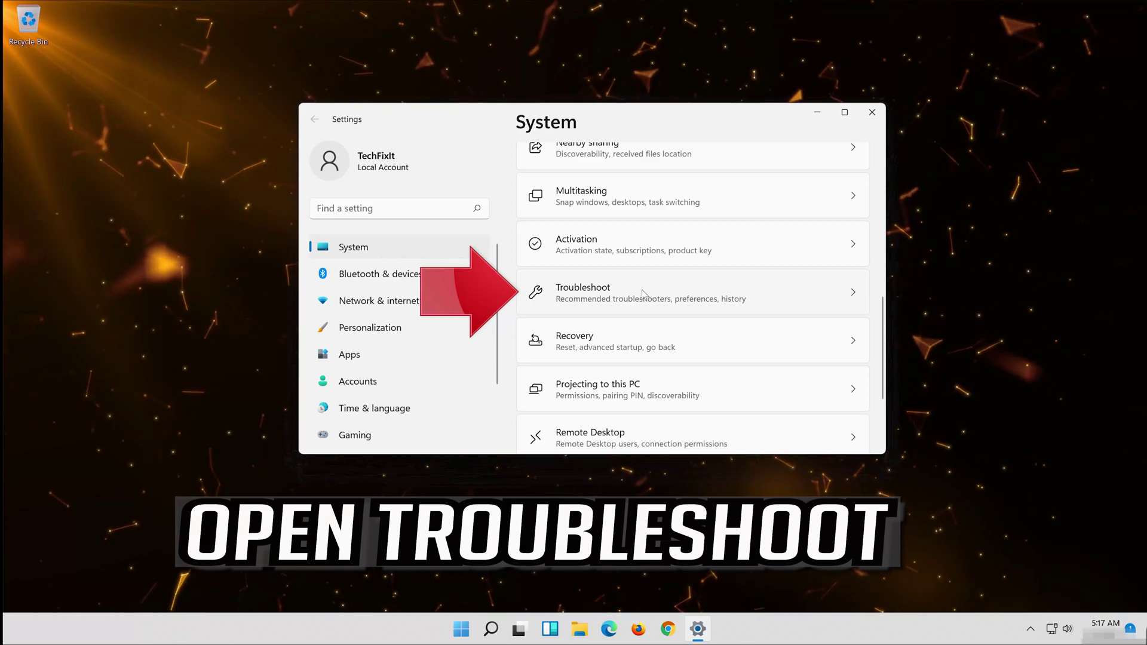
left_click(622, 297)
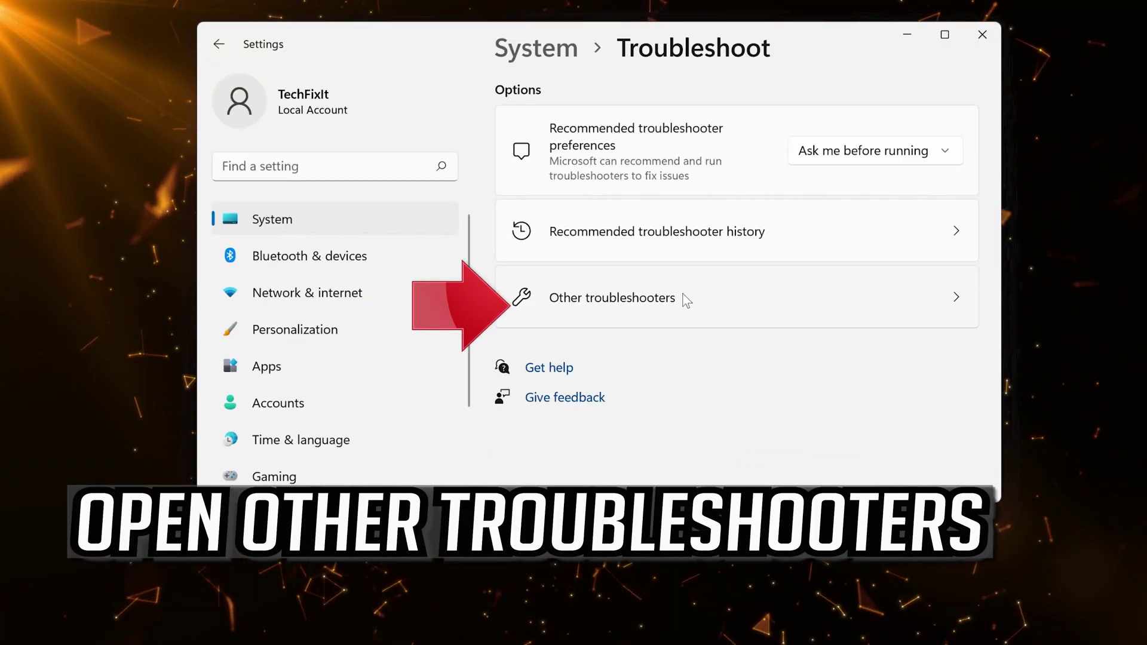
left_click(678, 297)
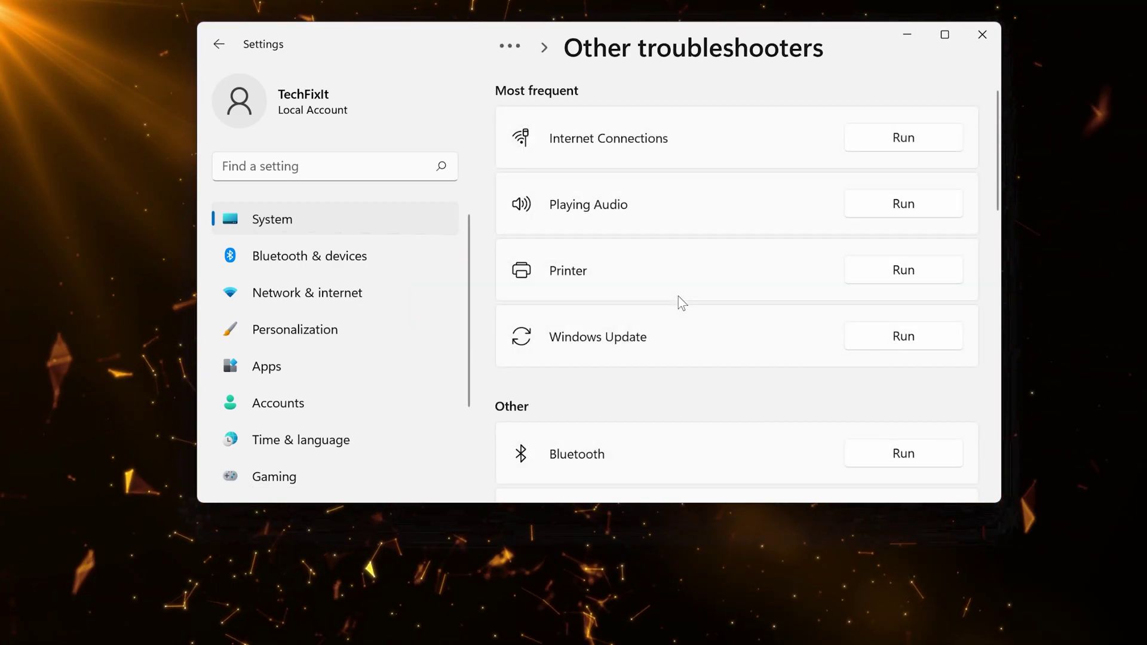
Run the Windows Store Apps troubleshooter from the other troubleshooters list
scroll(679, 295, "down", 5)
scroll(679, 296, "down", 5)
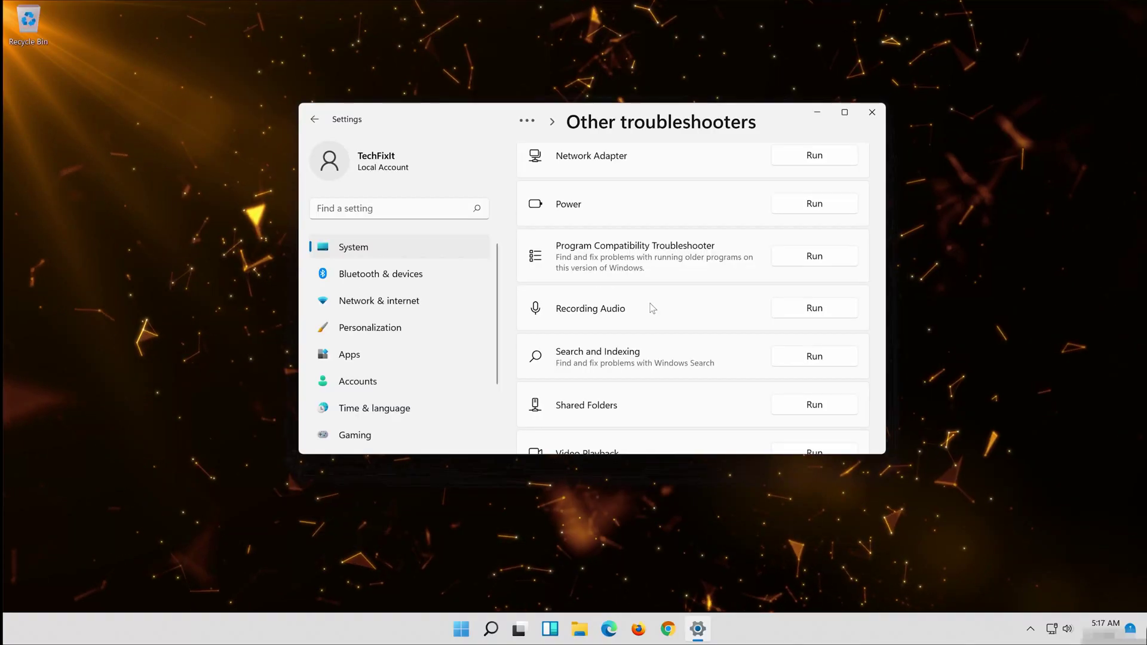
scroll(653, 308, "down", 4)
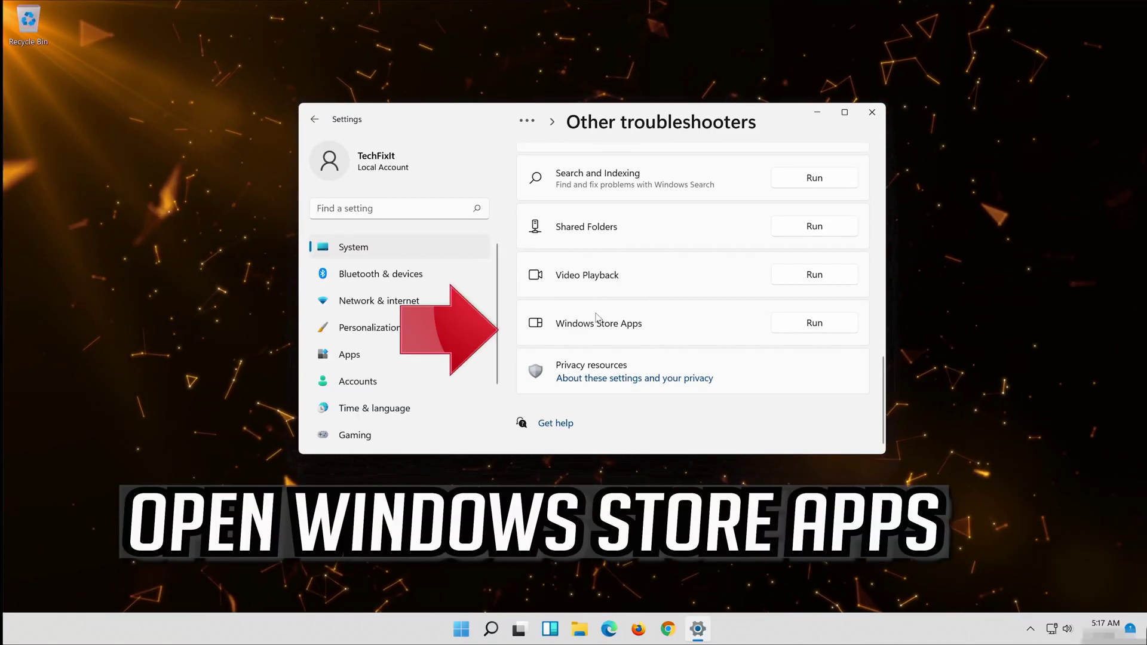
left_click(815, 323)
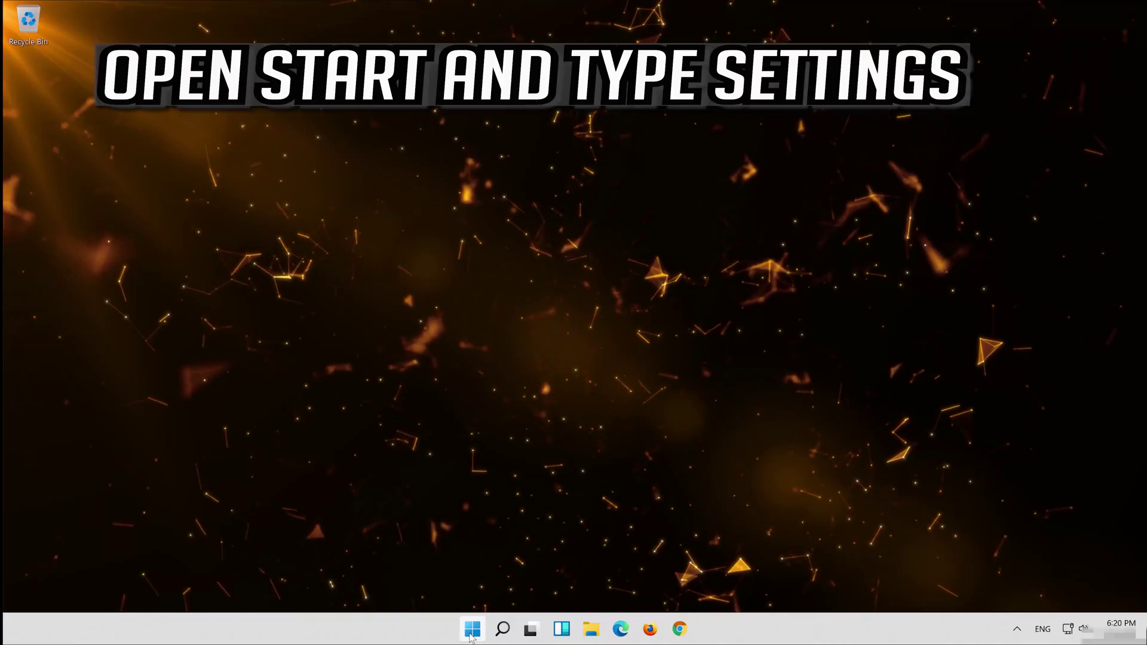
Search for Settings from the Start menu, launch it and open the Apps & features page
left_click(472, 630)
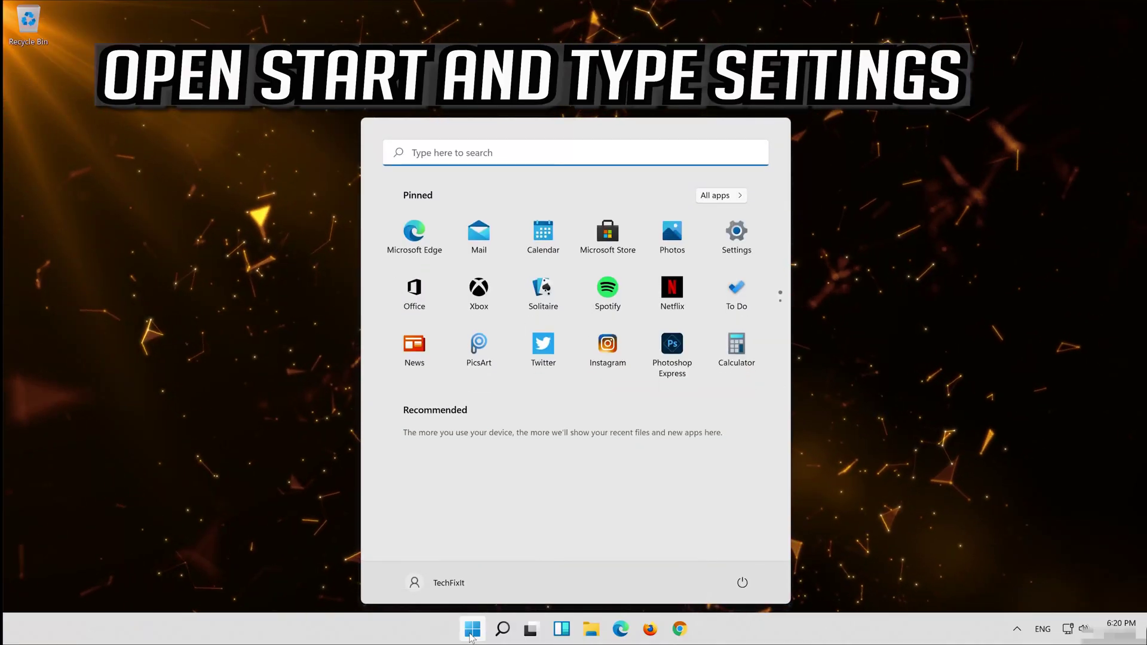
type("settings")
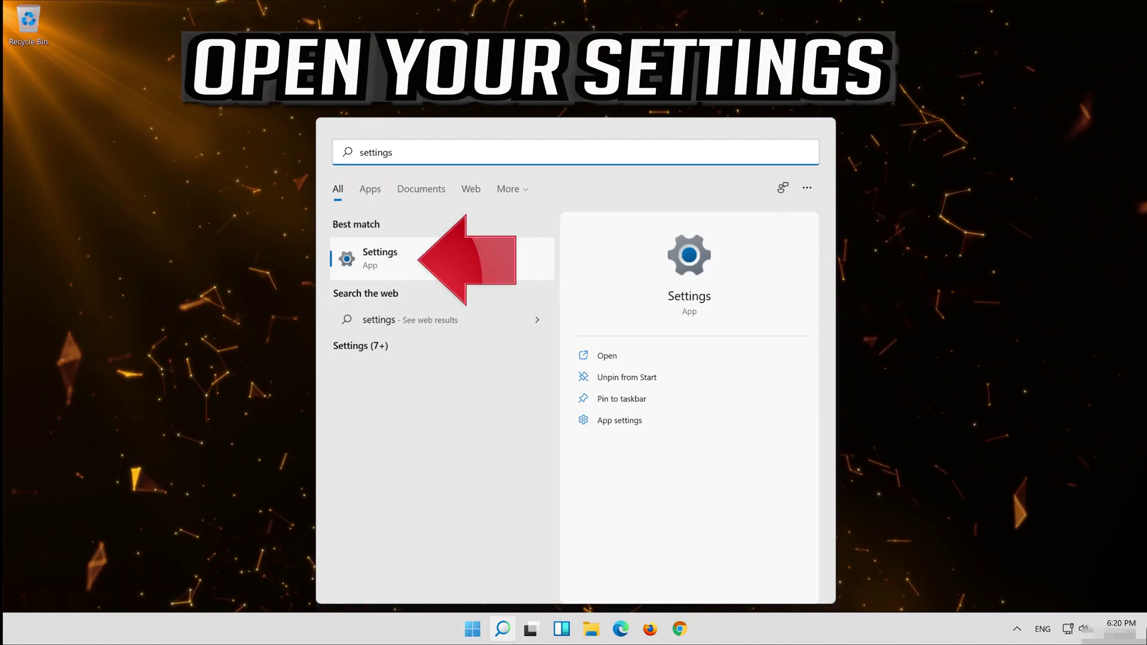
left_click(432, 276)
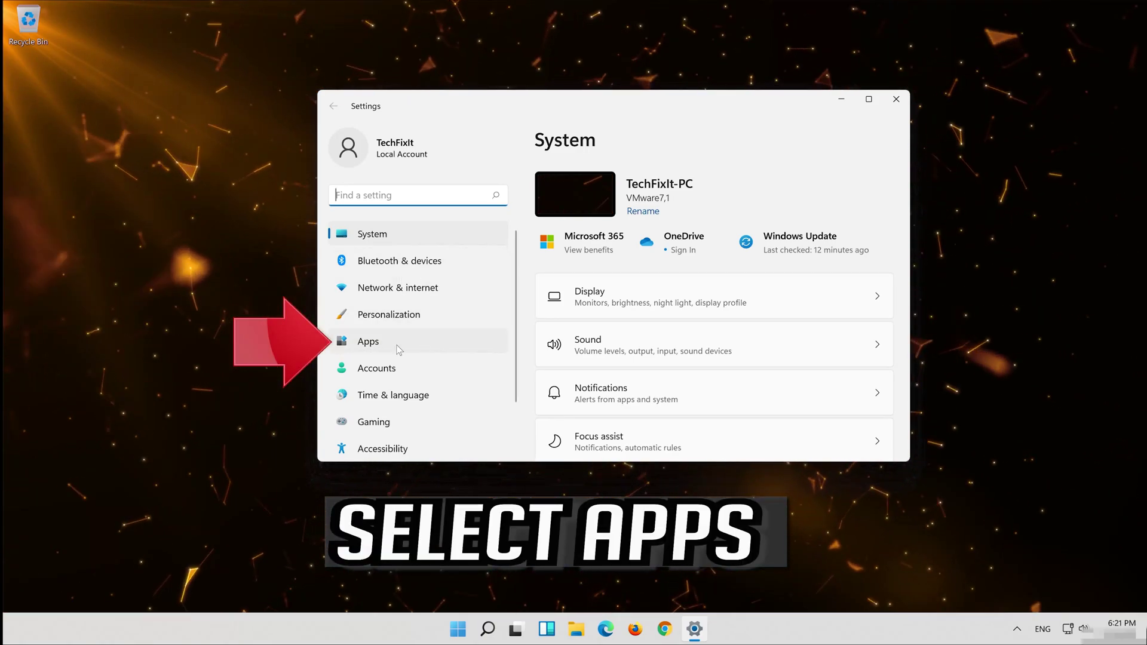
left_click(398, 349)
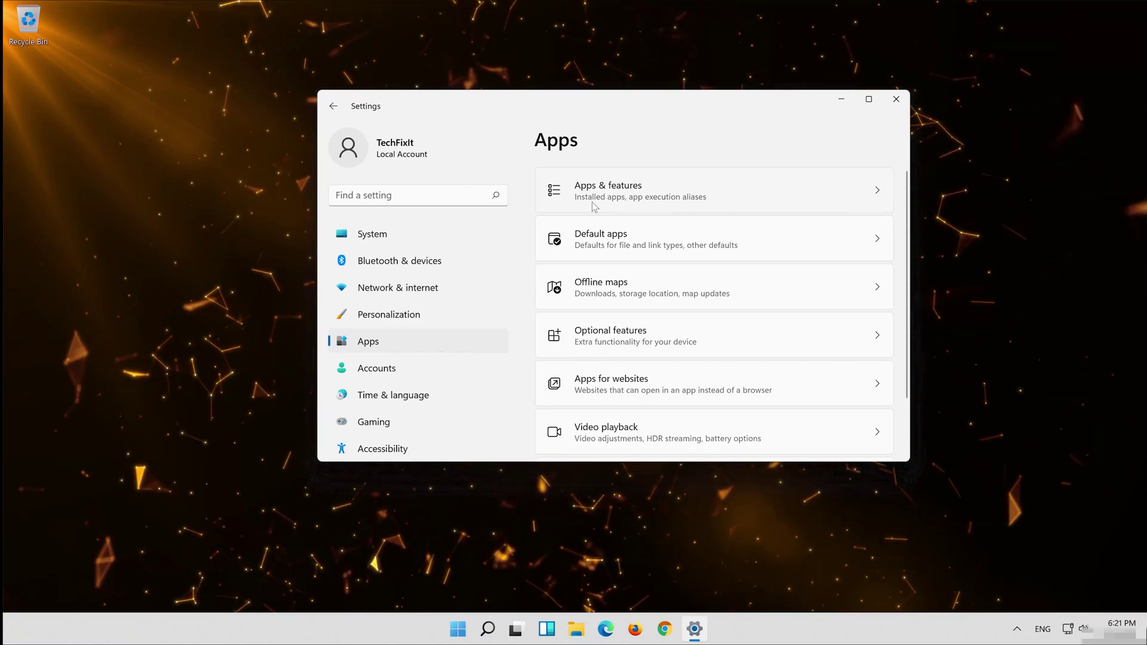
left_click(593, 204)
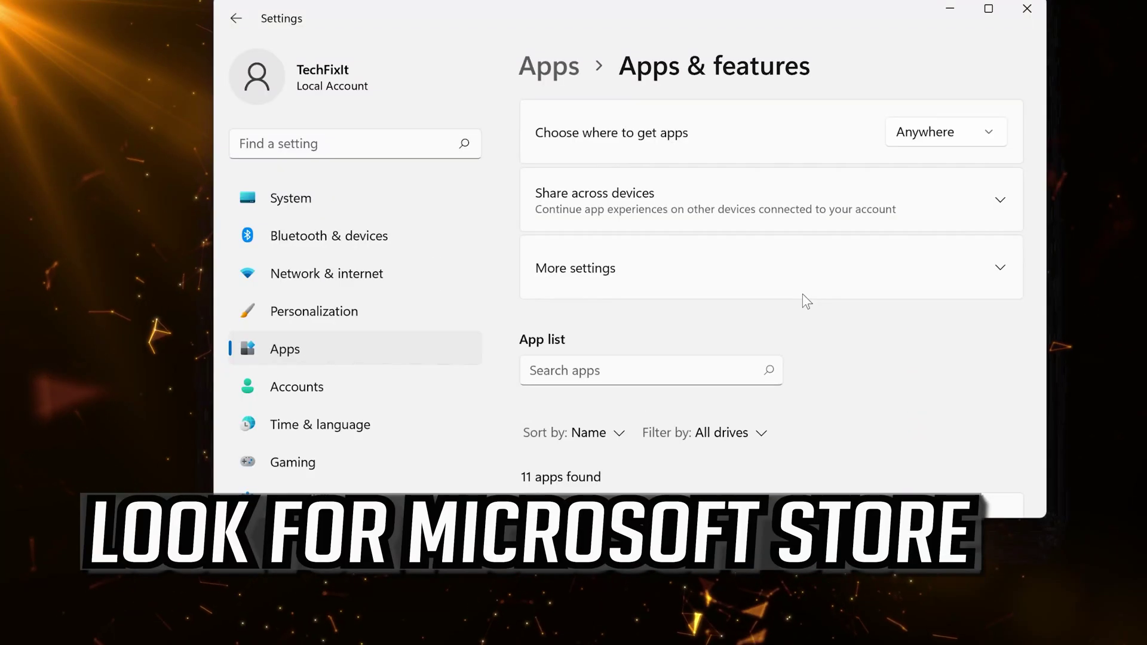
Find Microsoft Store in the installed apps list and open its advanced options
scroll(794, 301, "down", 8)
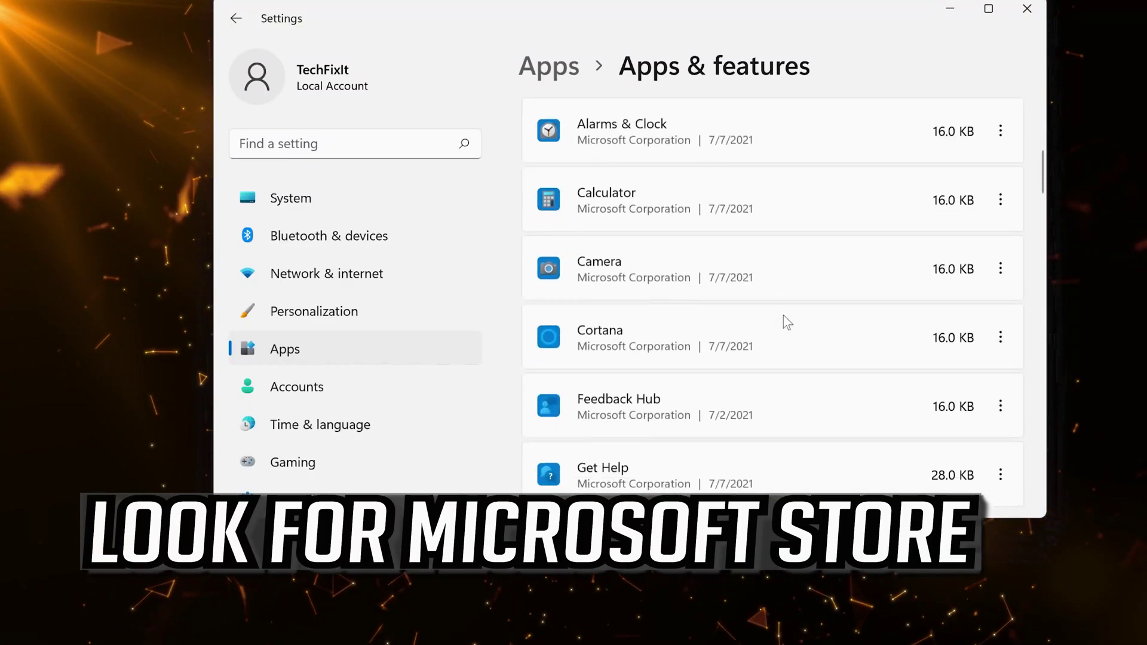
scroll(783, 315, "down", 10)
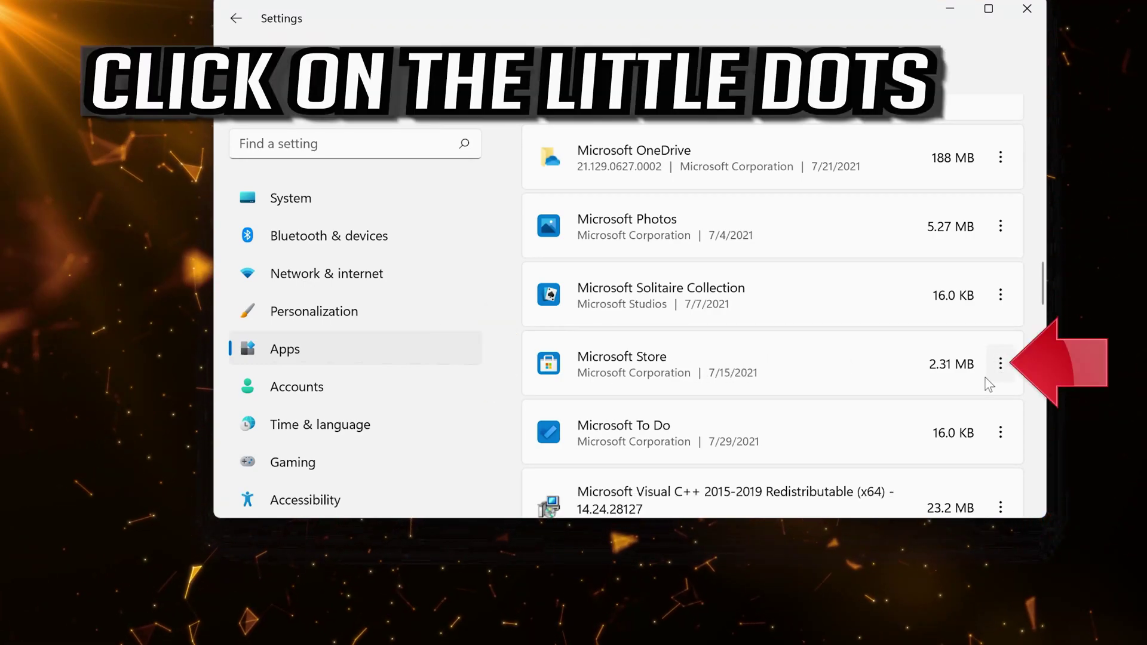
left_click(995, 368)
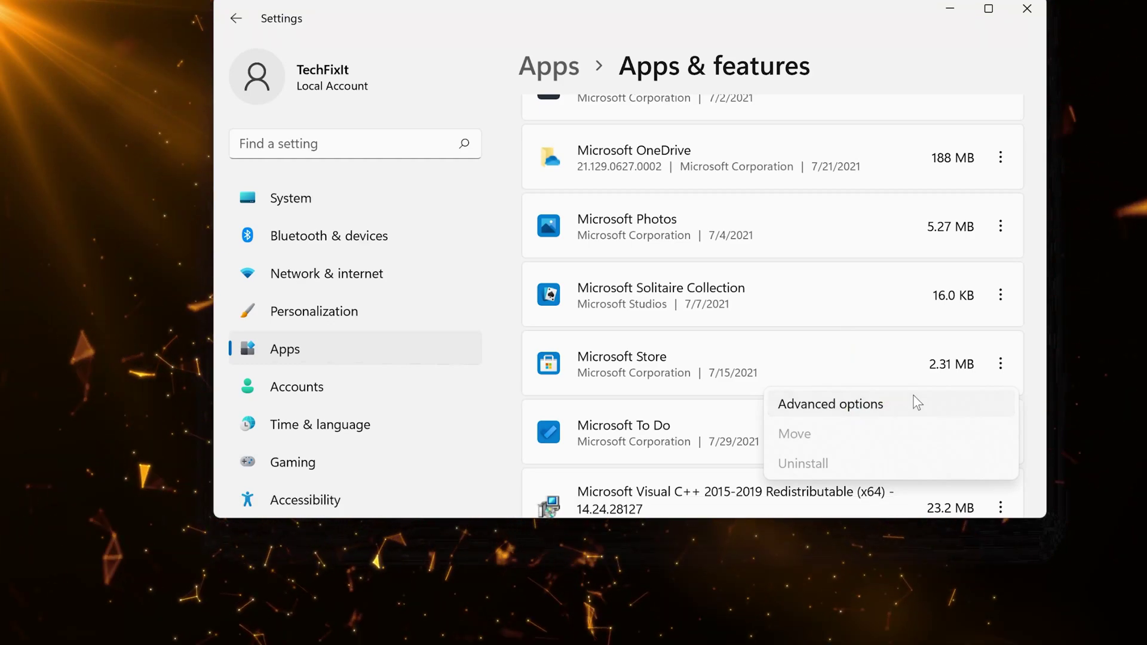
left_click(917, 402)
Repair the Microsoft Store app from its advanced options without deleting its data
scroll(807, 289, "down", 10)
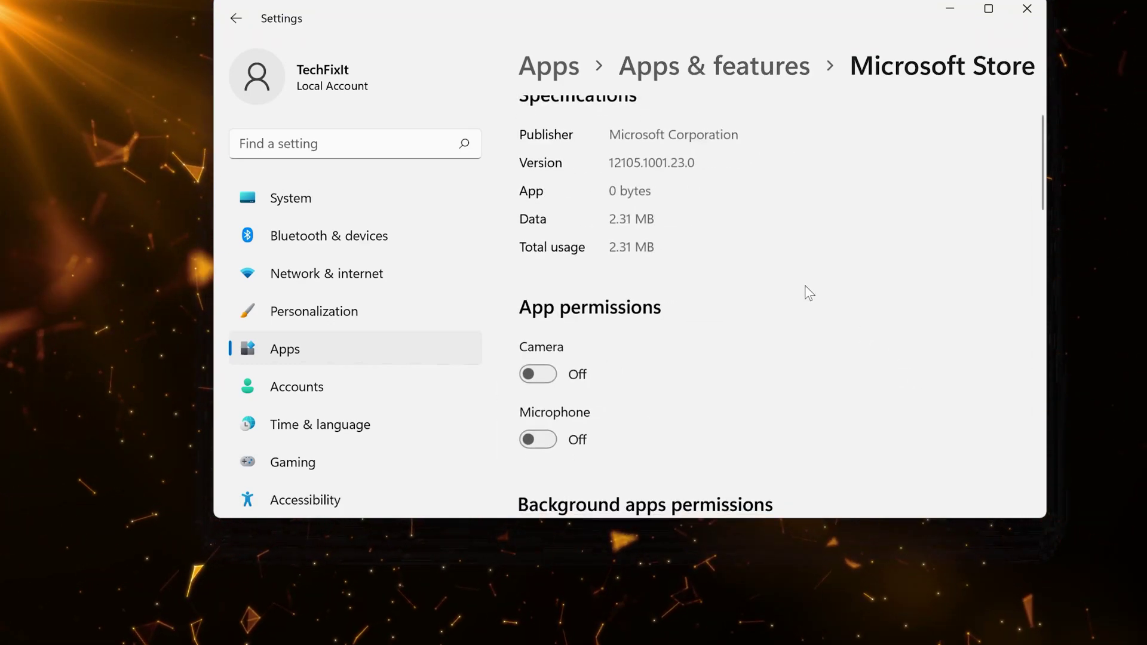
scroll(818, 294, "down", 5)
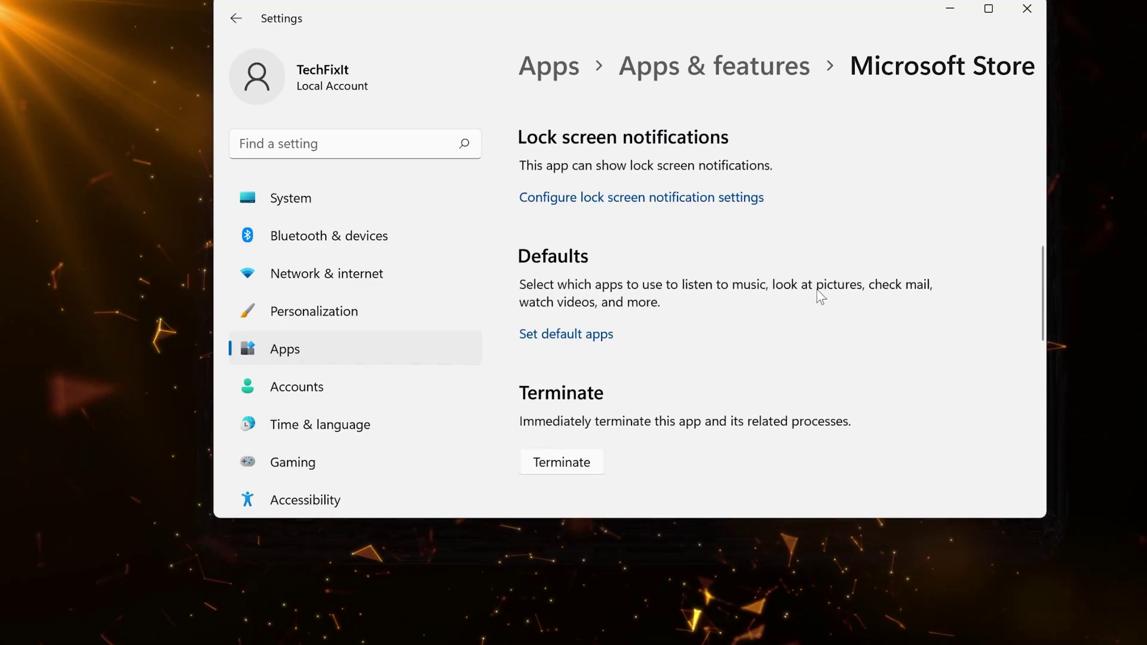
scroll(842, 295, "down", 1)
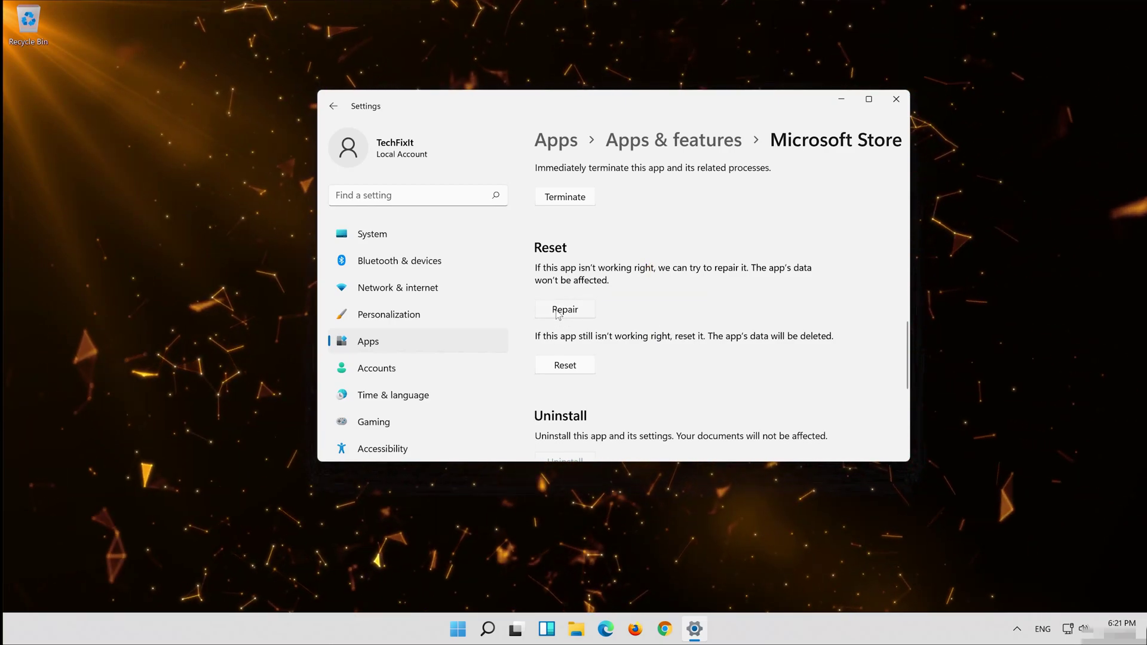
left_click(557, 310)
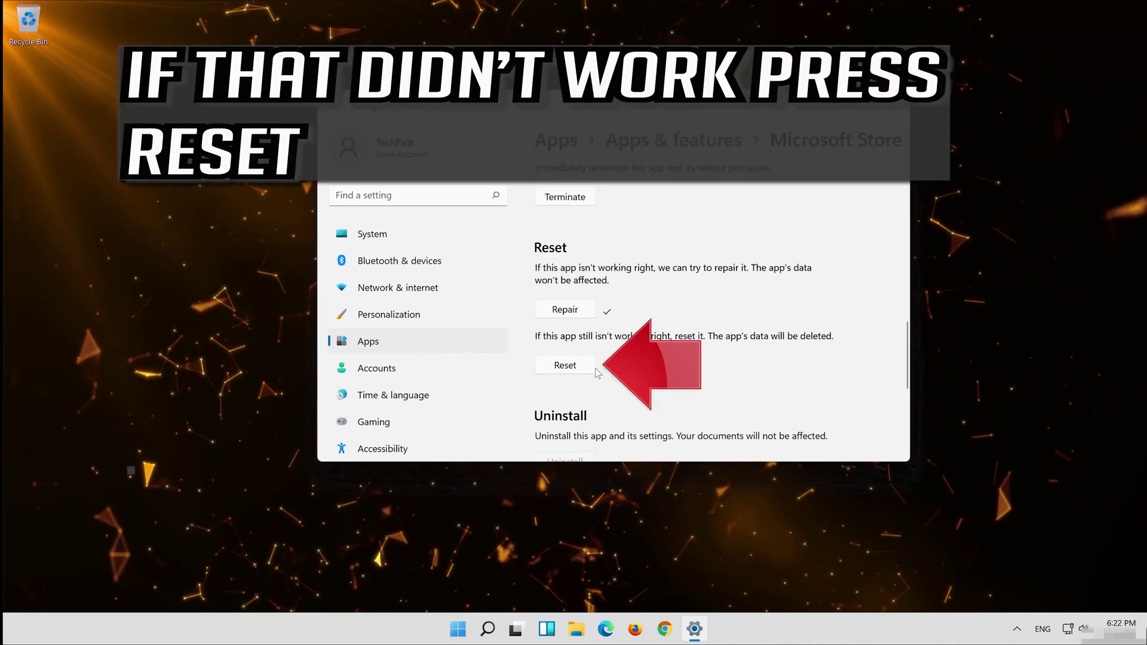
Reset the Microsoft Store app, confirming the deletion of its data, and close Settings
left_click(564, 365)
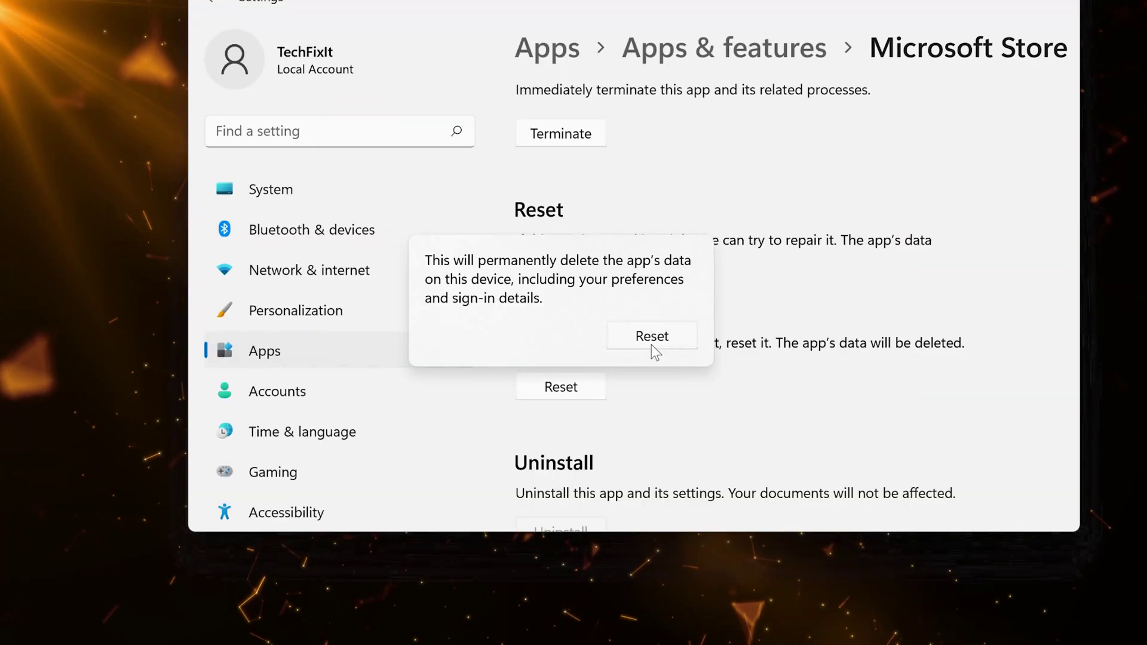
left_click(624, 337)
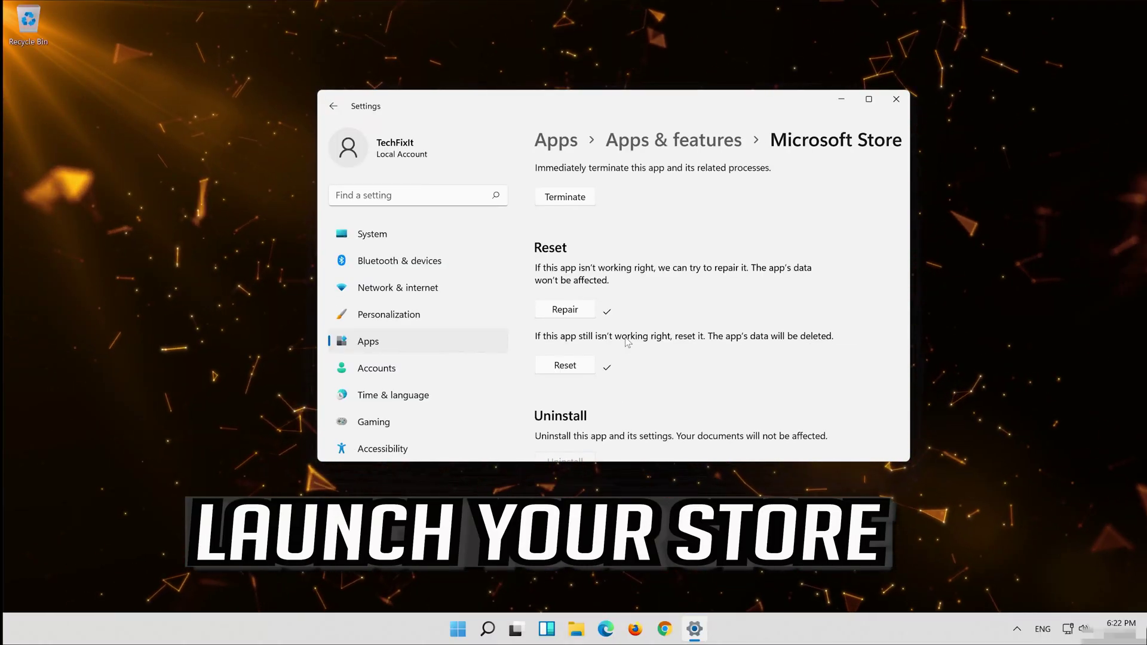
scroll(627, 342, "up", 3)
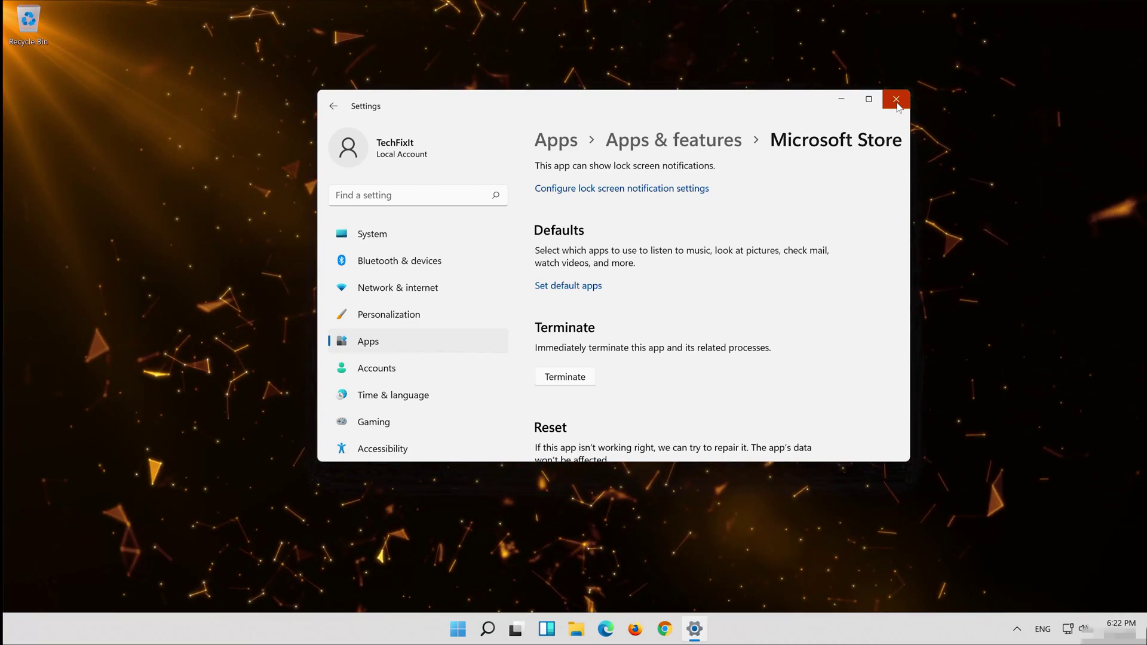
left_click(895, 99)
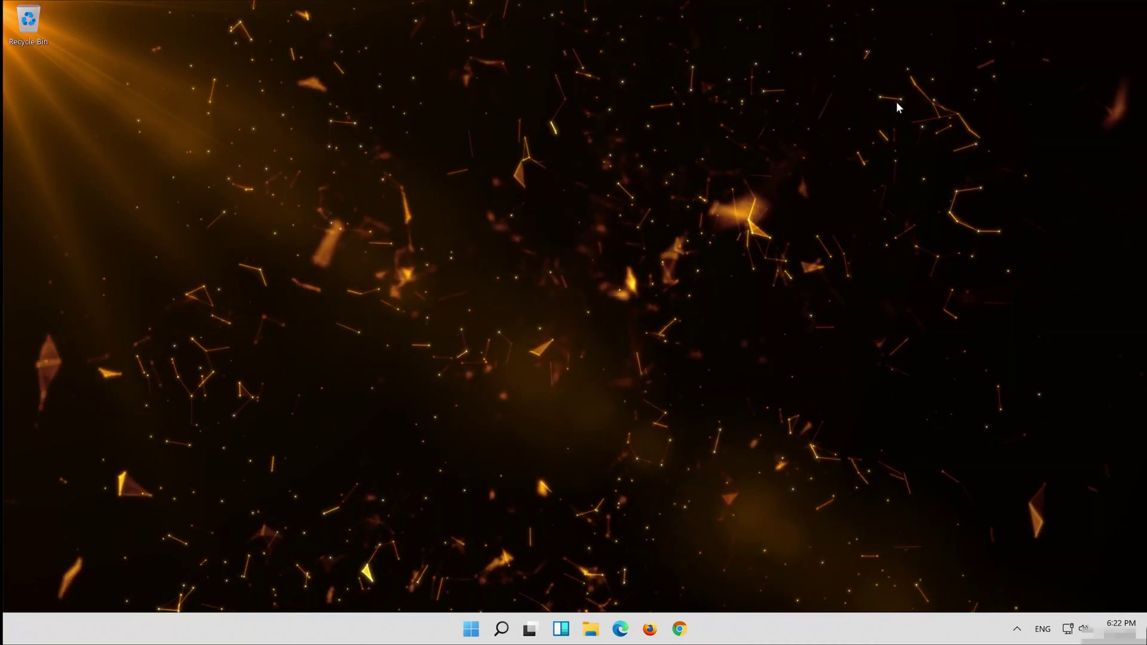
Launch Microsoft Store from the Start menu's pinned apps and reposition its window
left_click(482, 633)
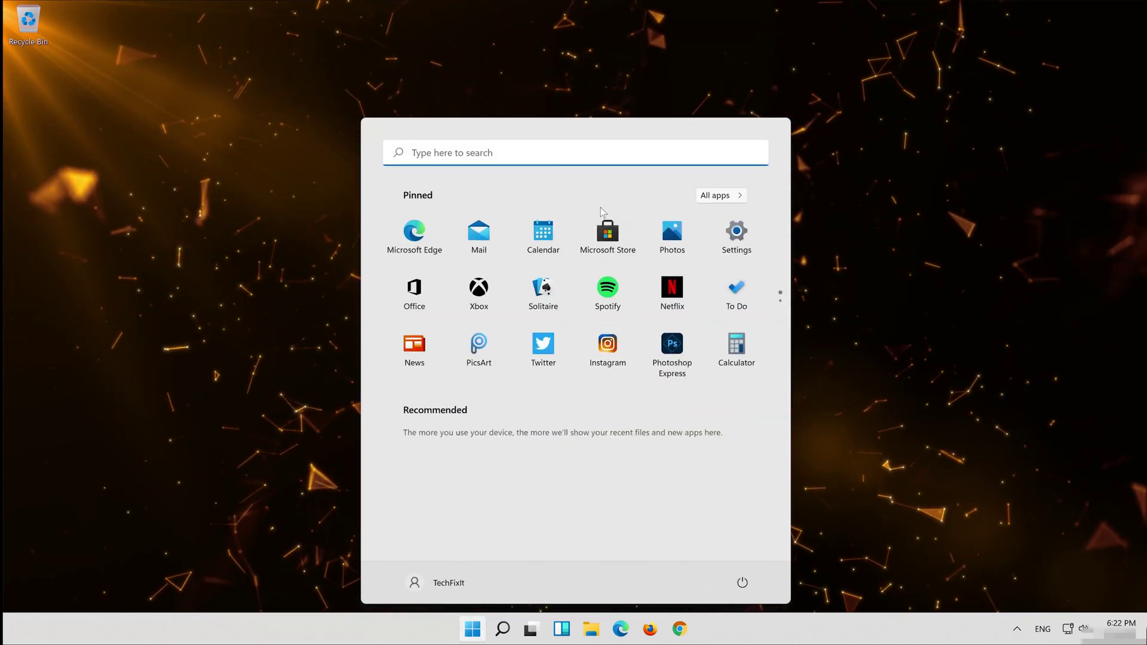
left_click(607, 233)
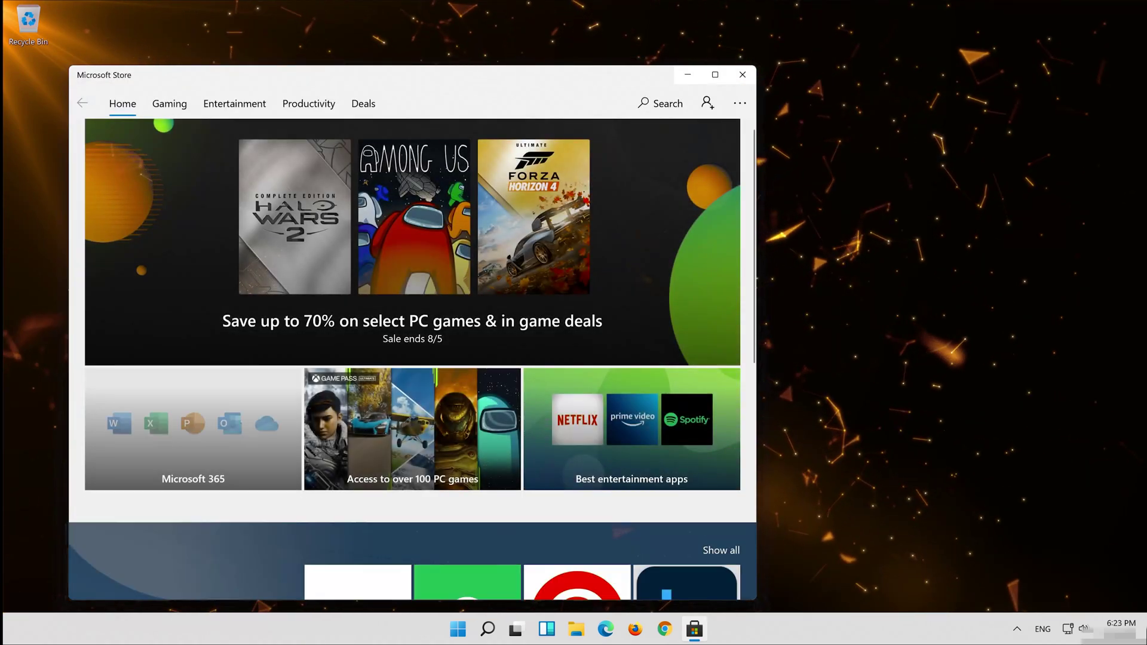
left_click_drag(488, 72, 687, 52)
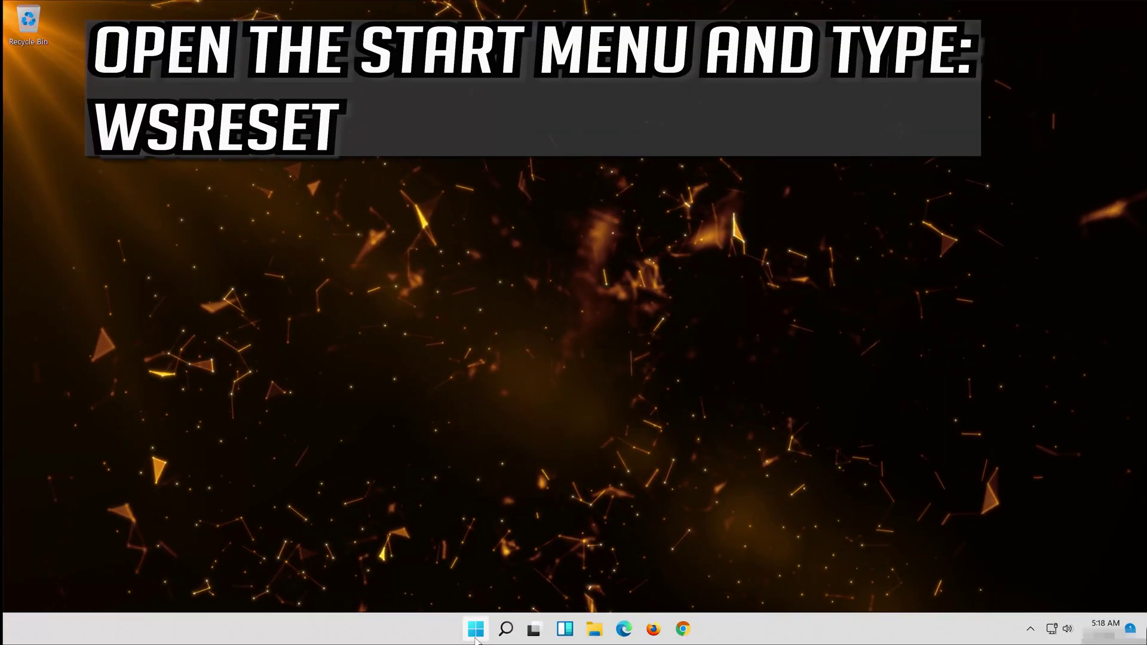
Find and run the wsreset command from Start, and move the reopened Microsoft Store window toward the middle of the desktop
left_click(476, 638)
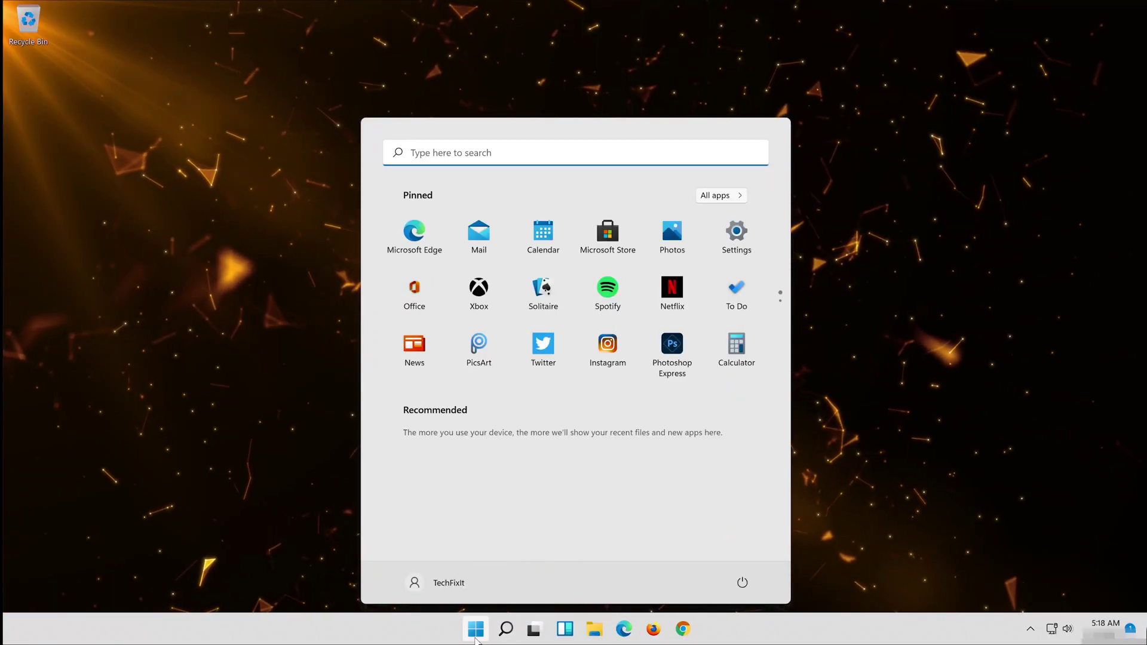
type("wsreset")
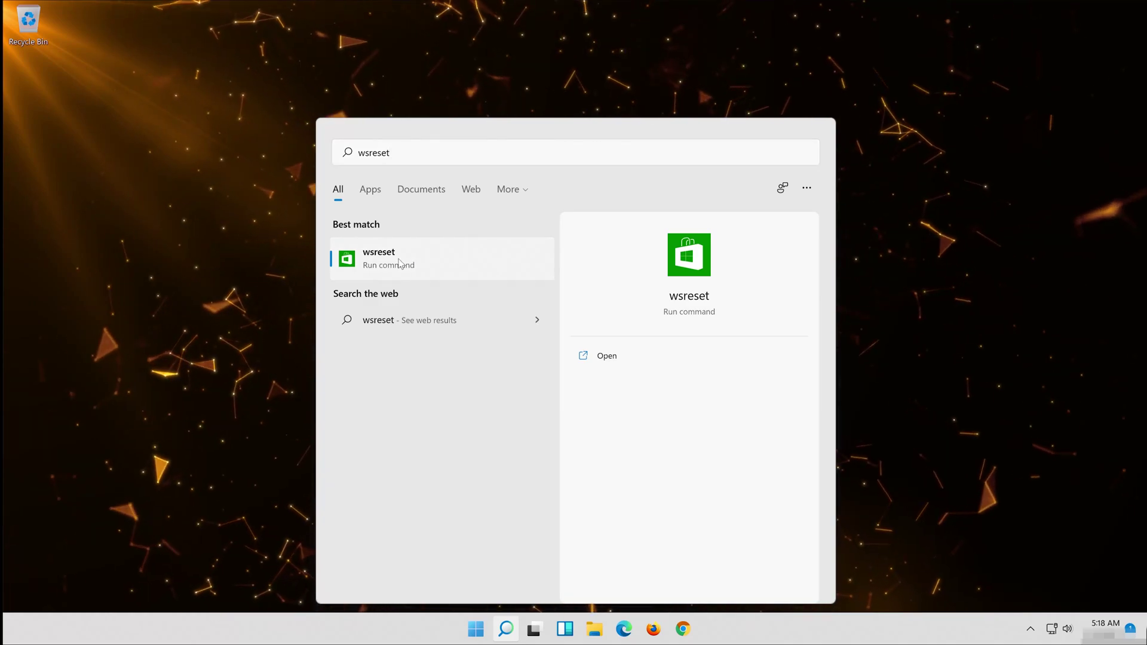
left_click(399, 266)
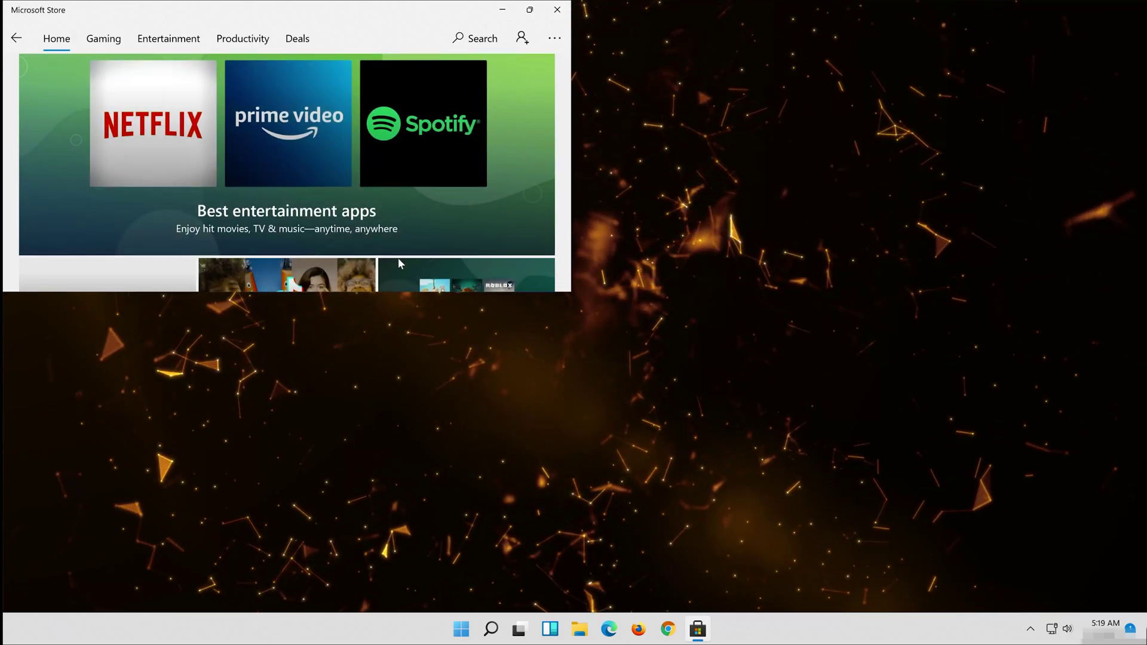
left_click_drag(354, 13, 540, 137)
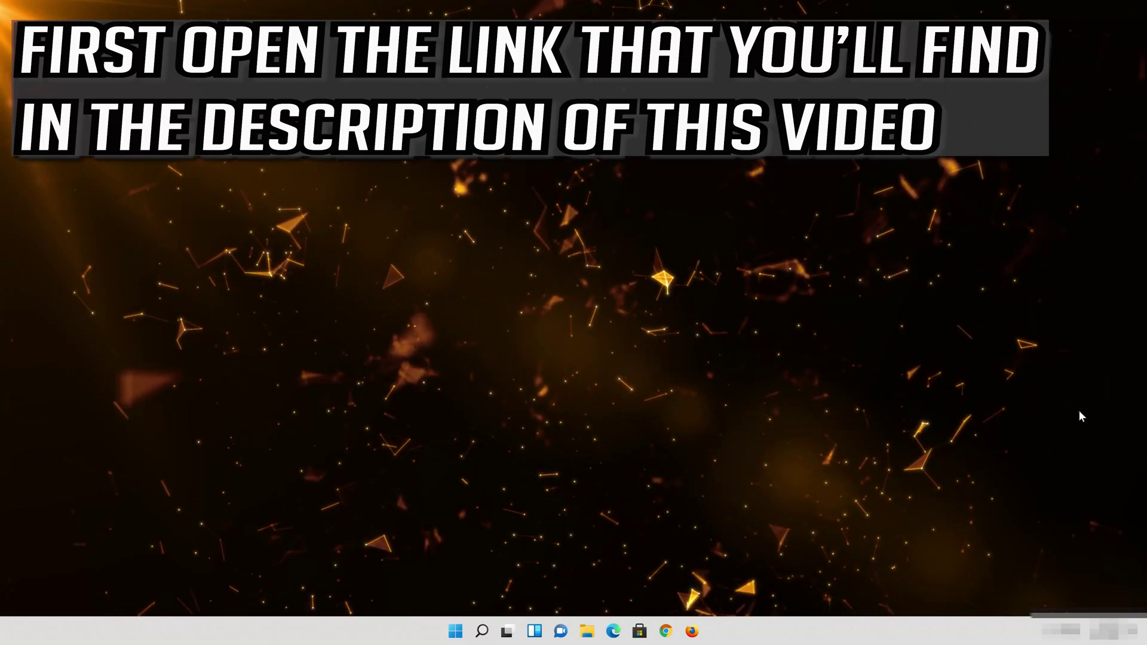
Switch to Firefox, open the Microsoft Windows 11 download page from the copied link, and locate the Create Windows 11 Installation Media section
left_click(691, 631)
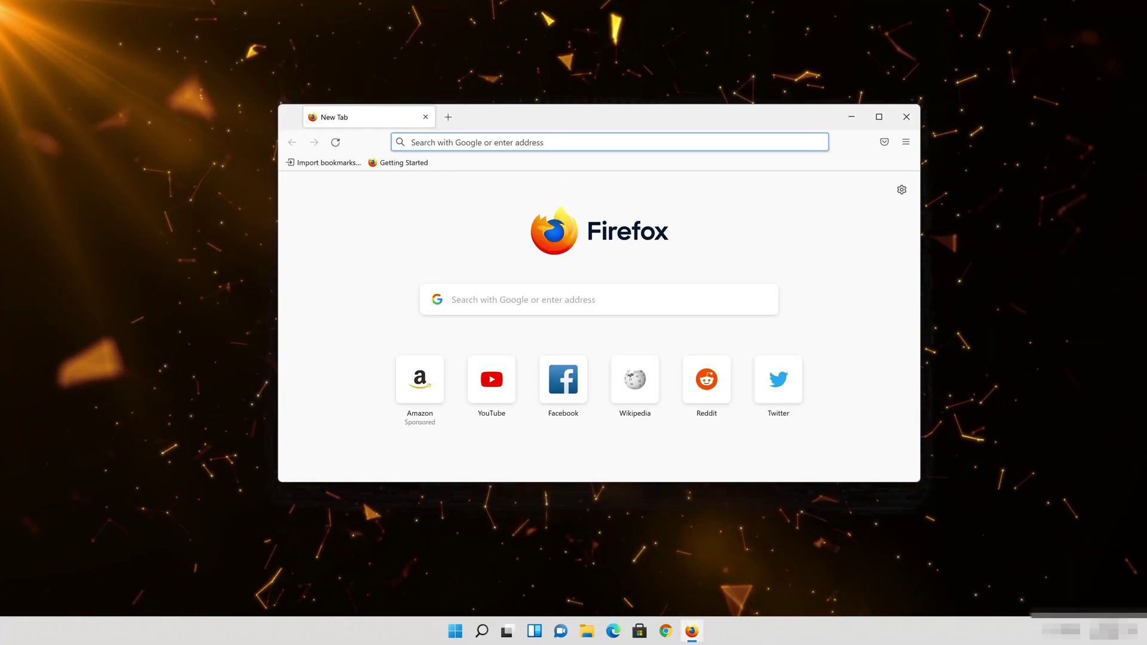
right_click(556, 143)
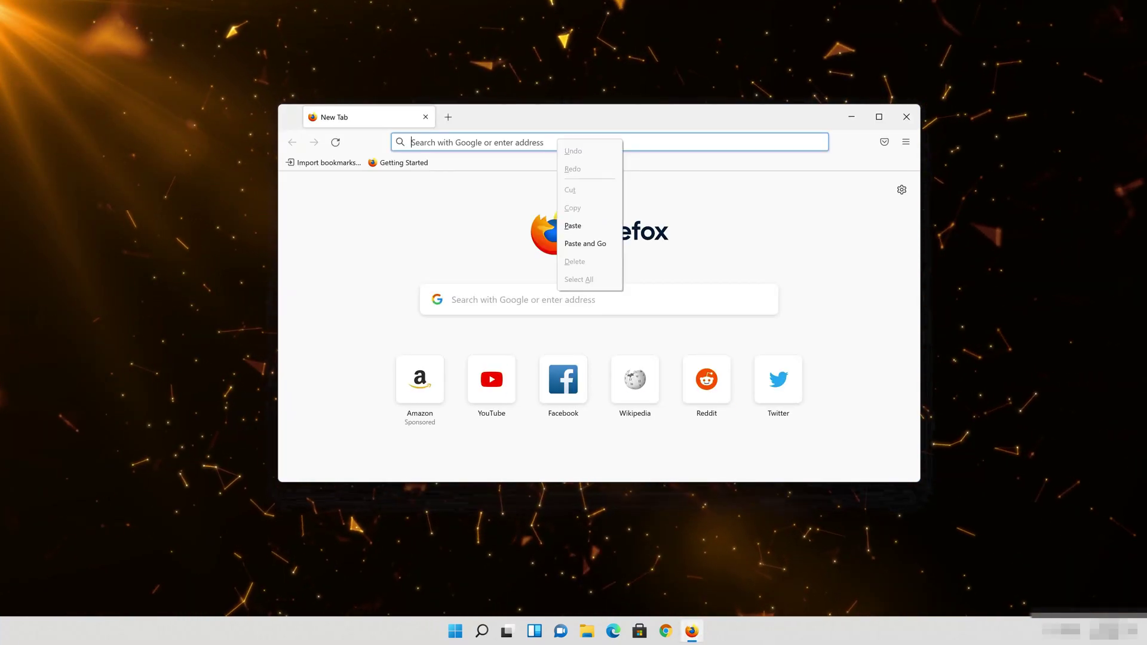
left_click(582, 244)
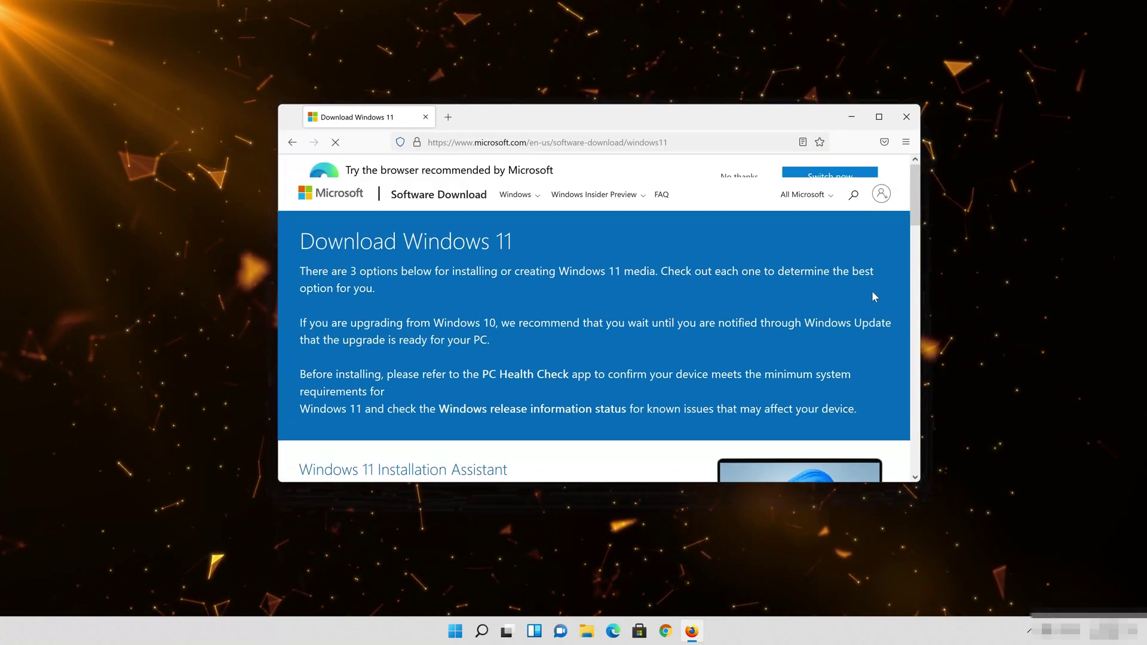
scroll(874, 295, "down", 10)
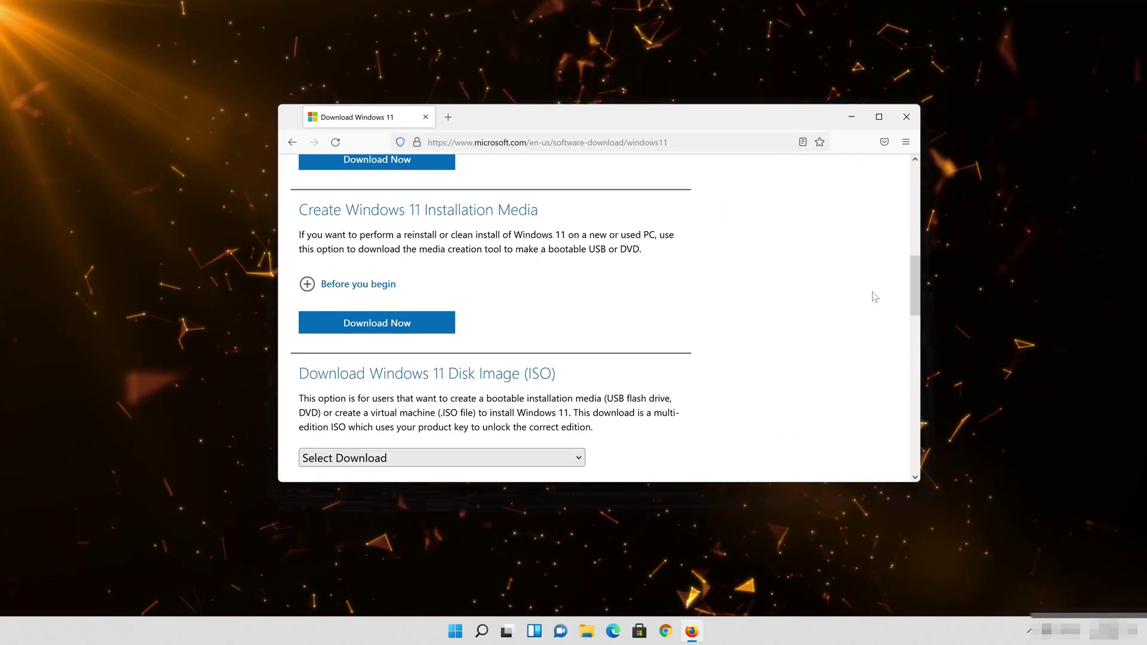
scroll(874, 297, "up", 2)
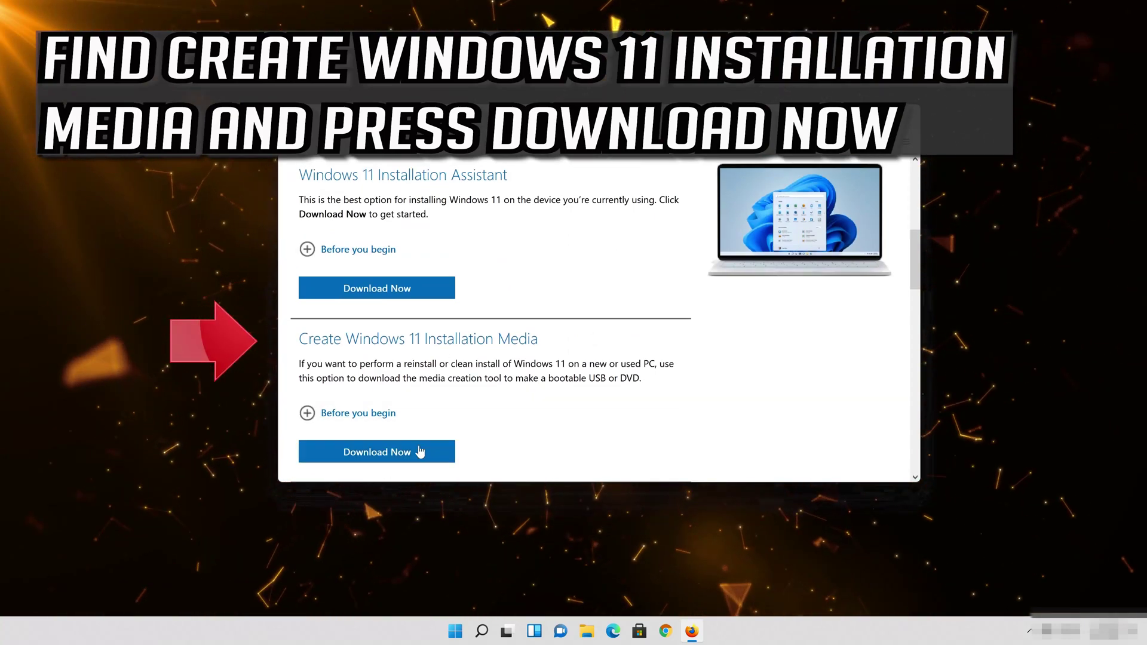
Download the Windows 11 installation media tool, save MediaCreationToolW11.exe, and close the browser
left_click(396, 461)
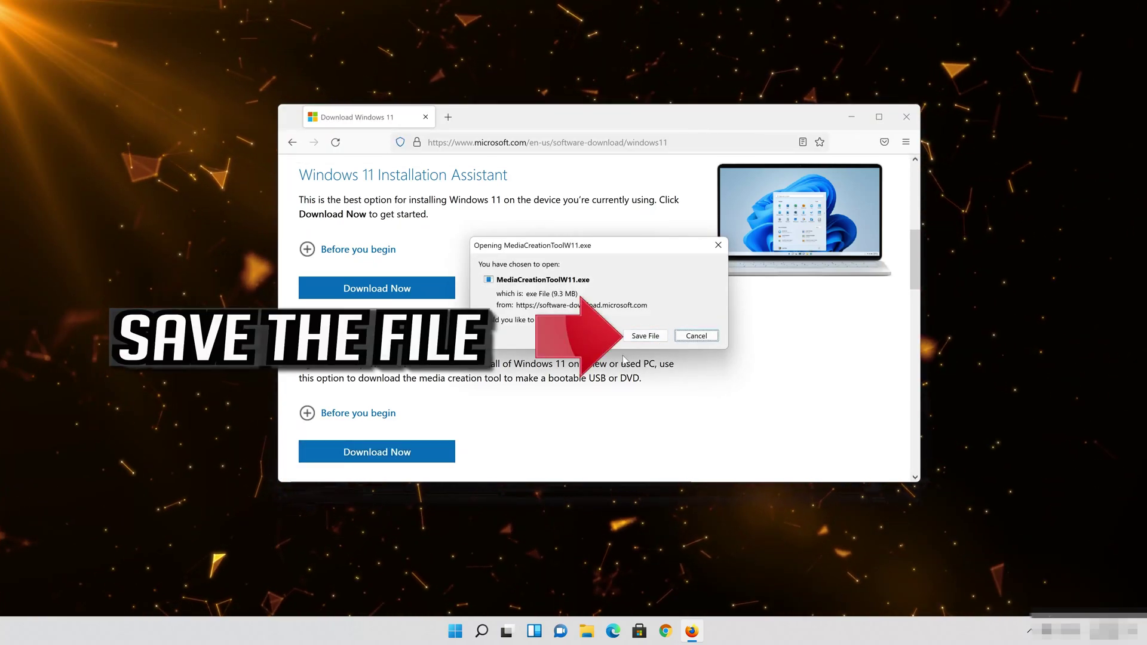
left_click(645, 335)
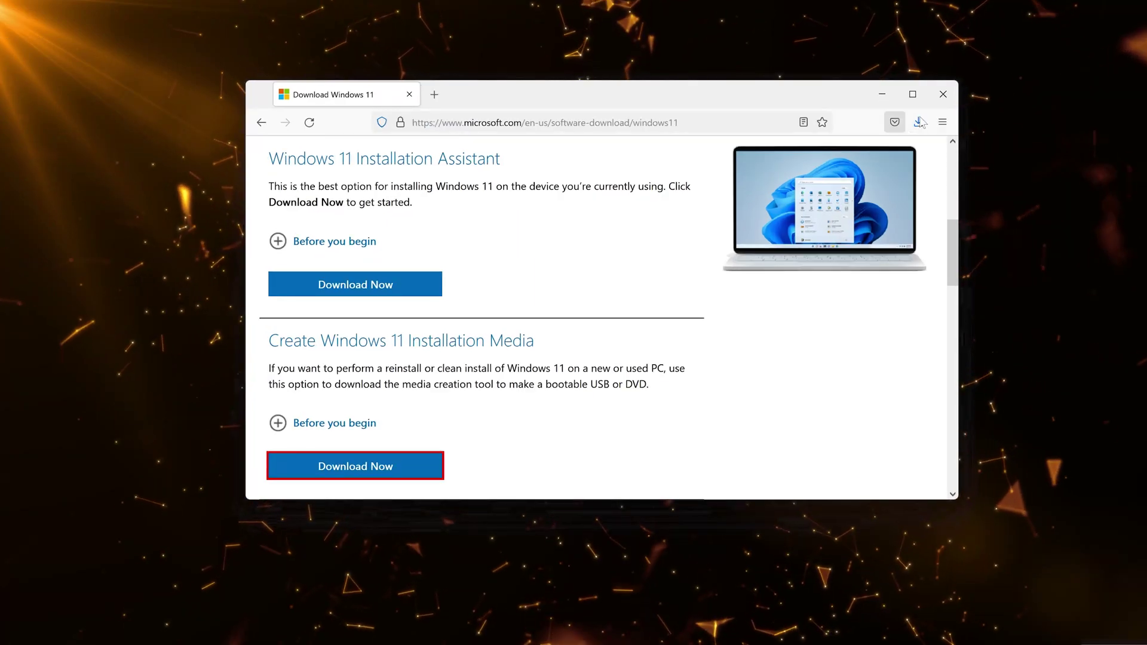
left_click(942, 95)
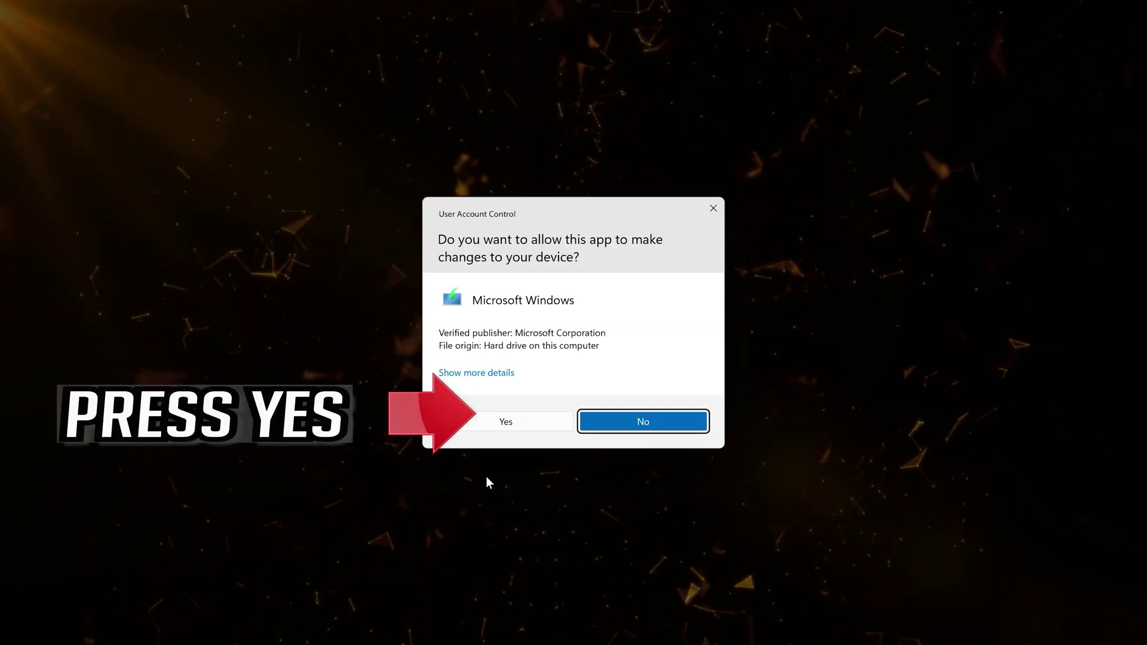
Allow the media creation tool to make changes to the device and accept its license terms
left_click(503, 420)
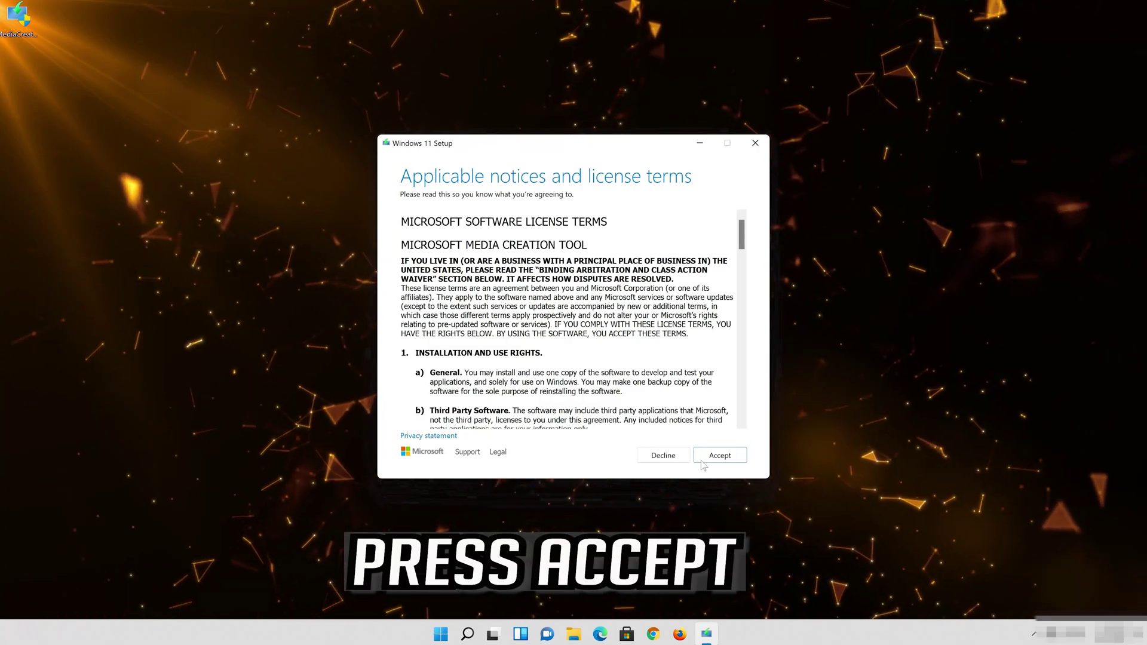
left_click(733, 460)
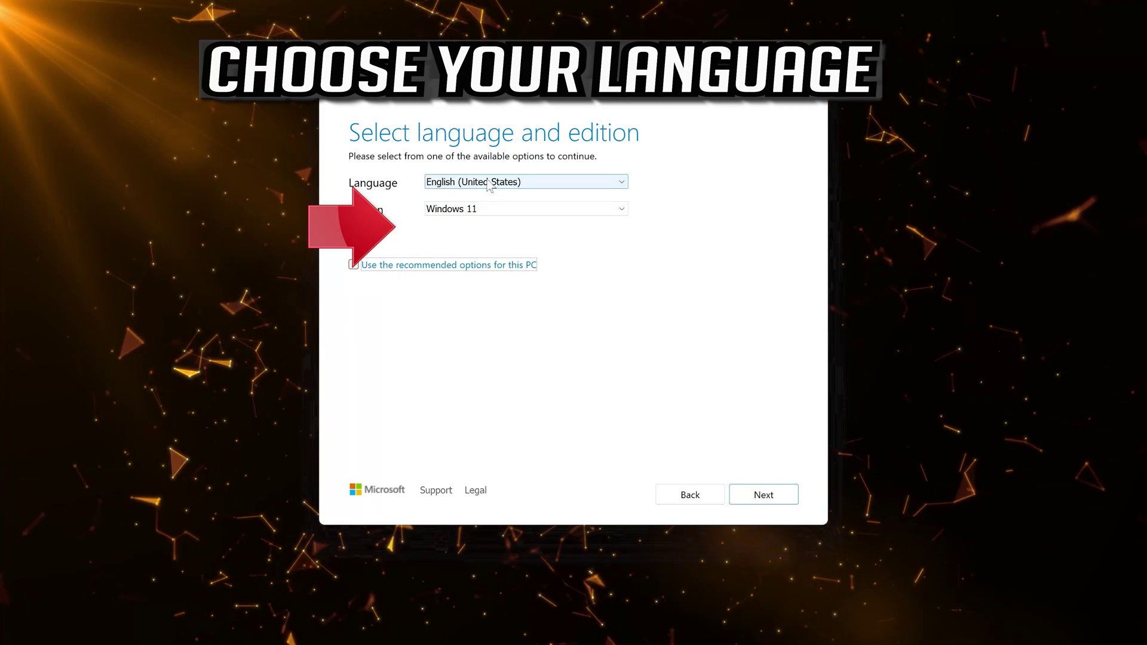
Use the recommended language and edition options for this PC and choose ISO file as the installation media
left_click(353, 265)
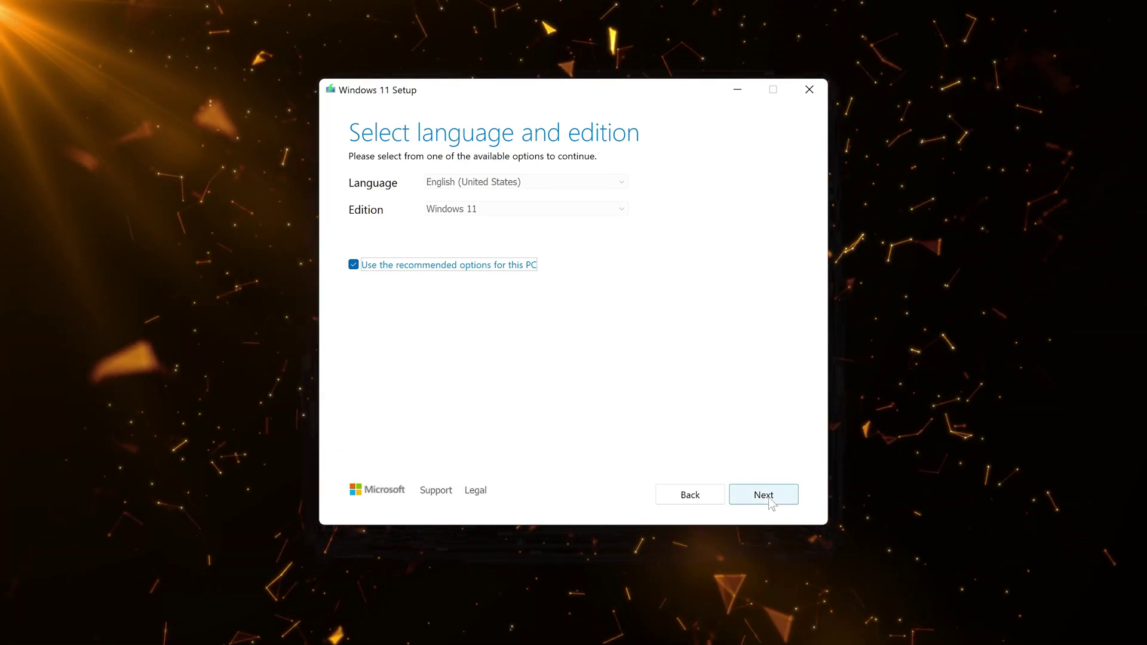
left_click(770, 500)
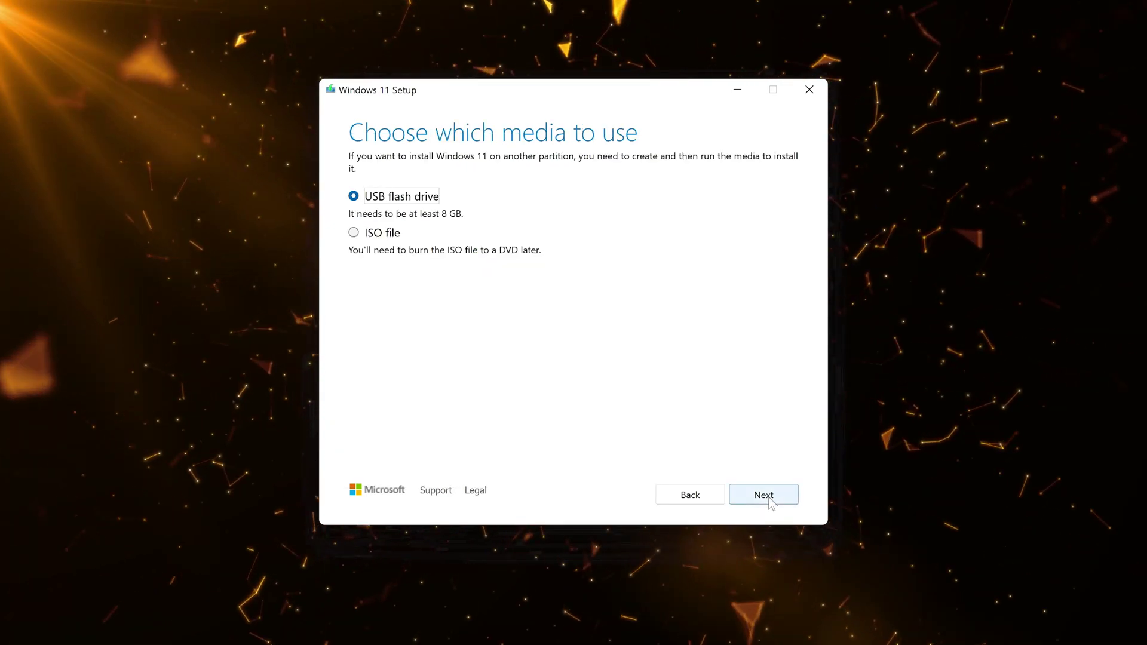
left_click(356, 235)
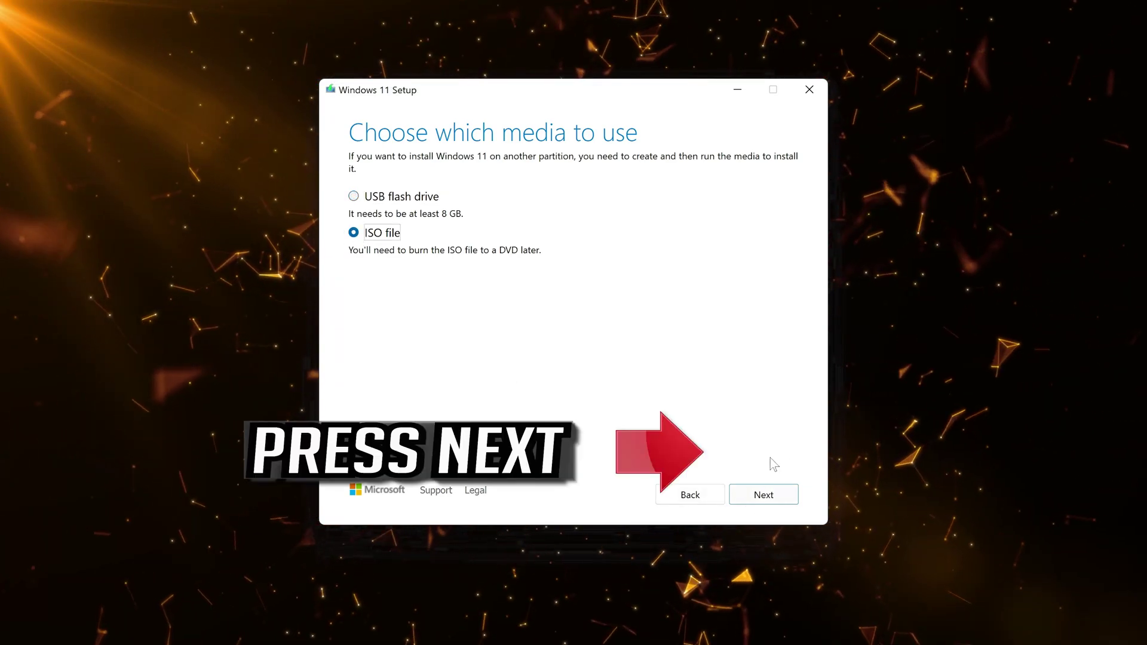
left_click(775, 494)
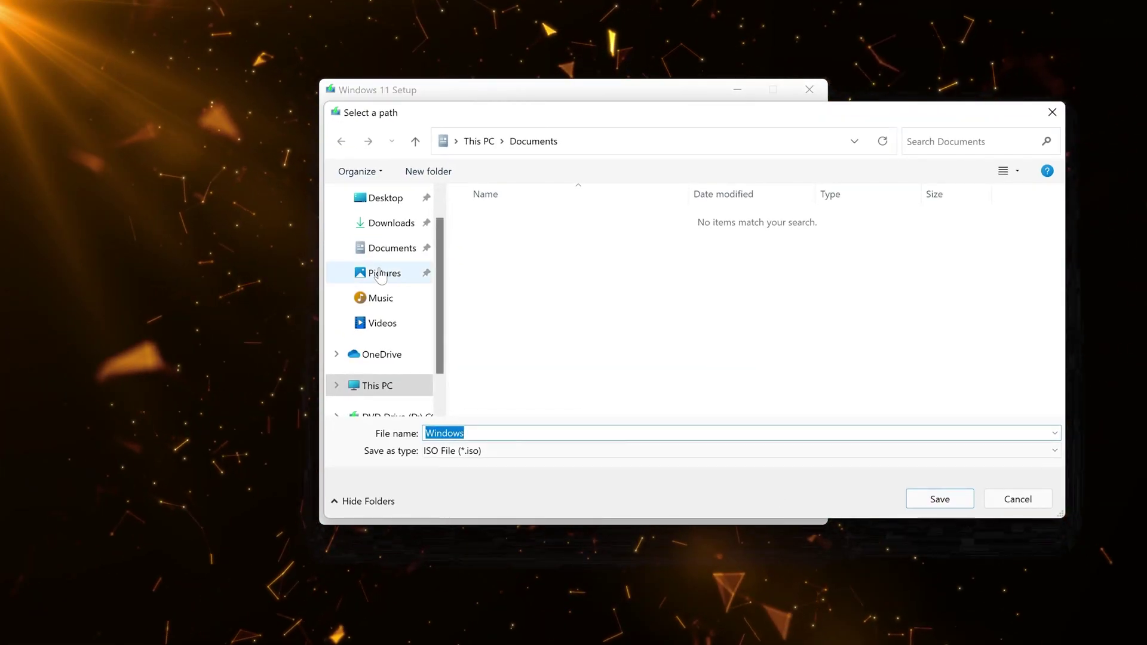
Save the ISO file to the Desktop as Windows 11 and finish the media creation tool
left_click(395, 196)
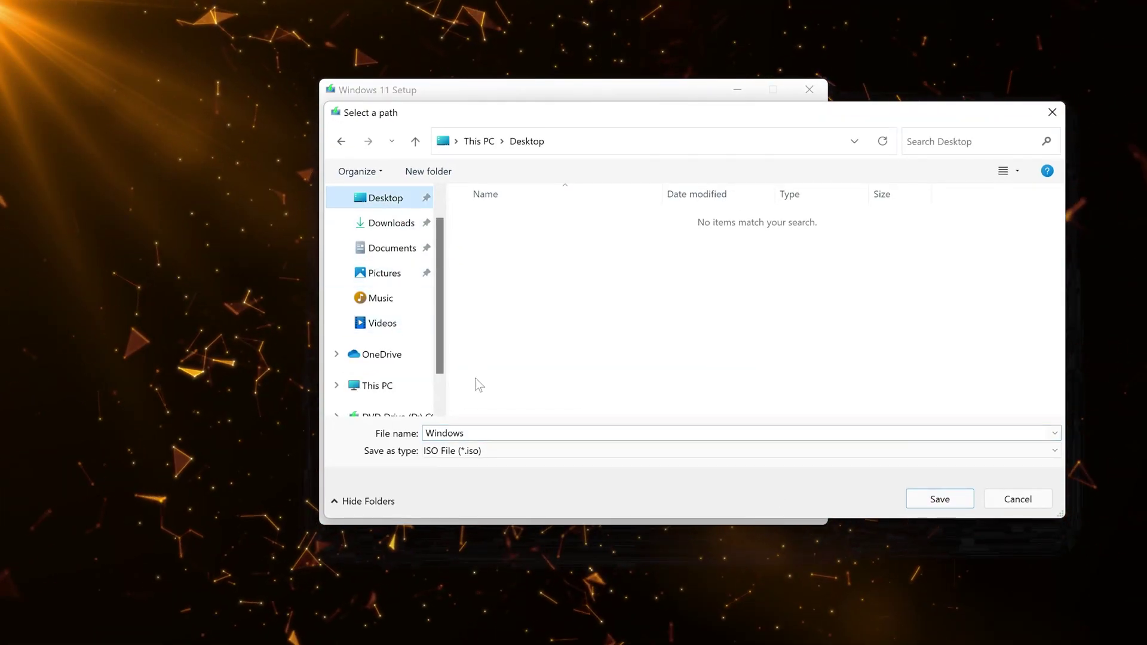
double_click(444, 434)
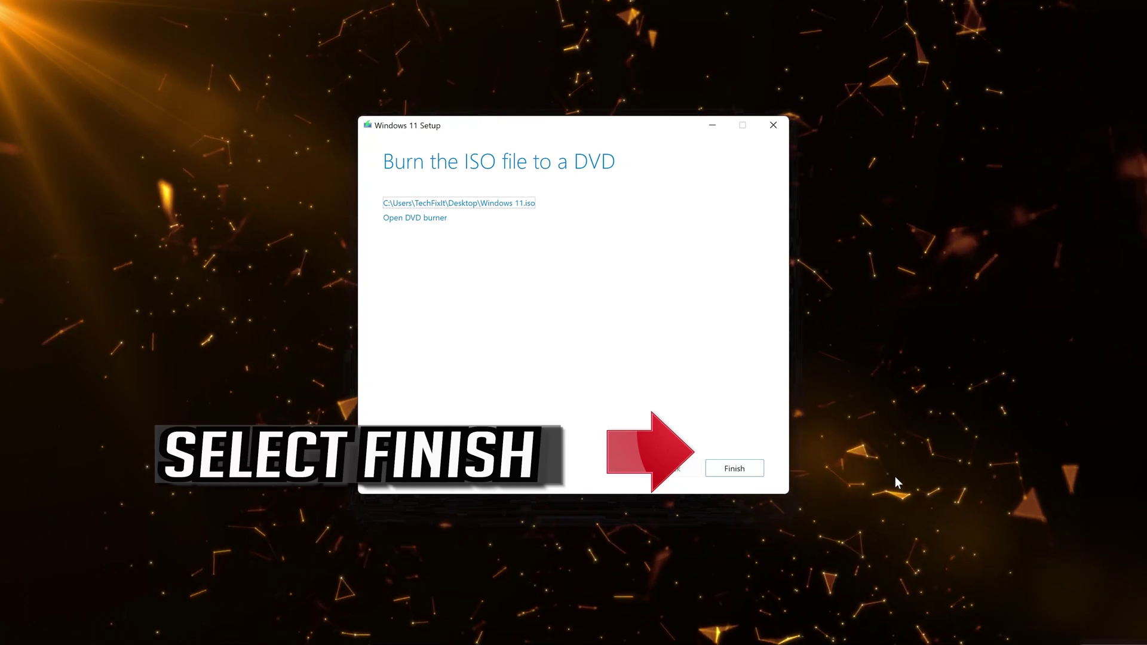
left_click(739, 473)
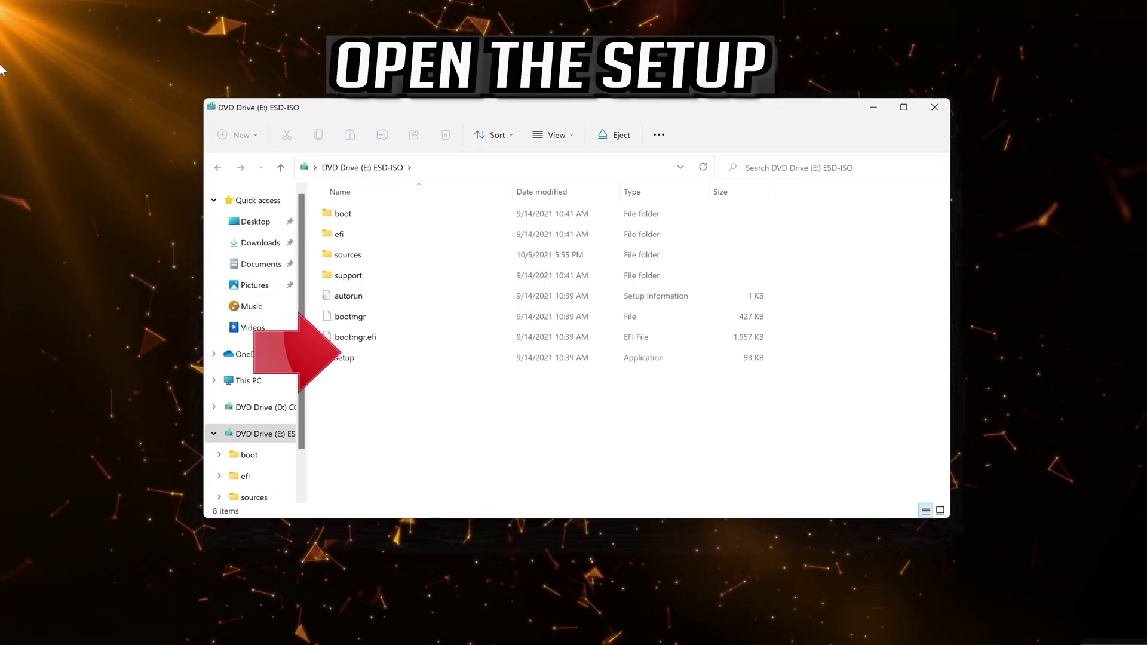
Run setup from the ESD-ISO DVD drive, allow it to make changes, and close the drive's folder window
double_click(381, 357)
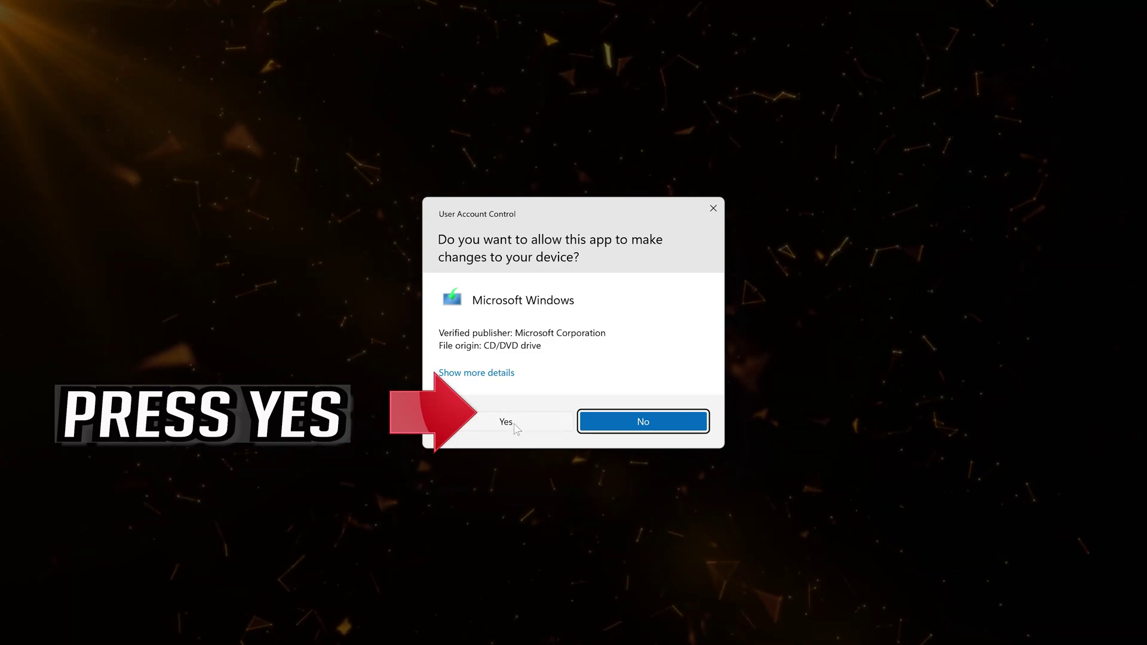
left_click(516, 428)
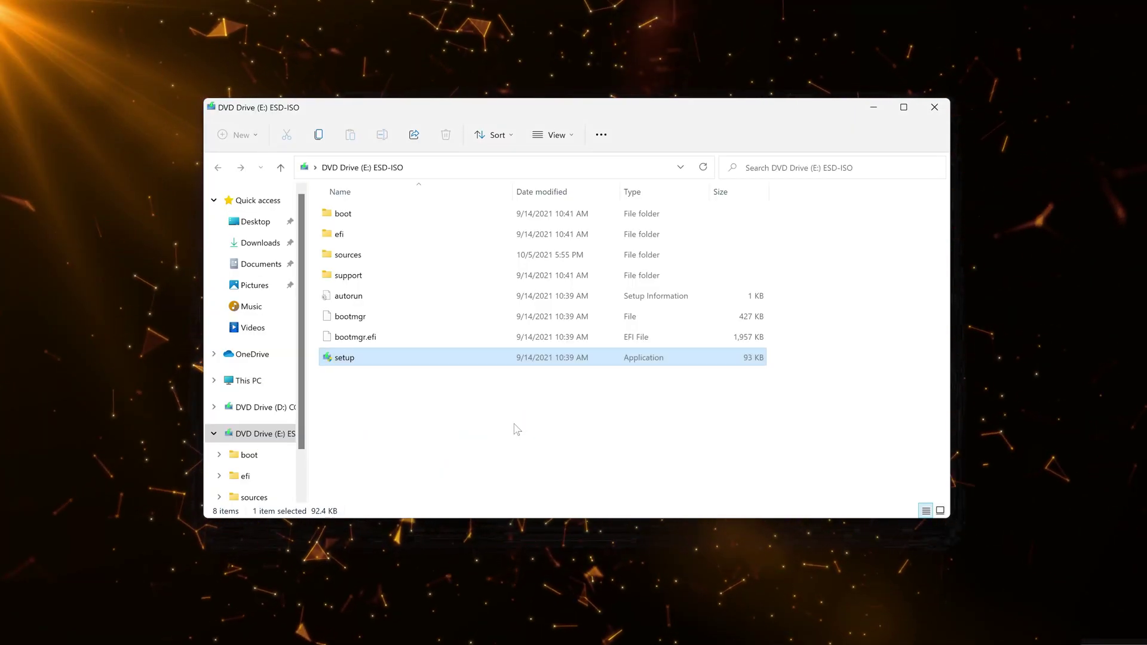
left_click(930, 108)
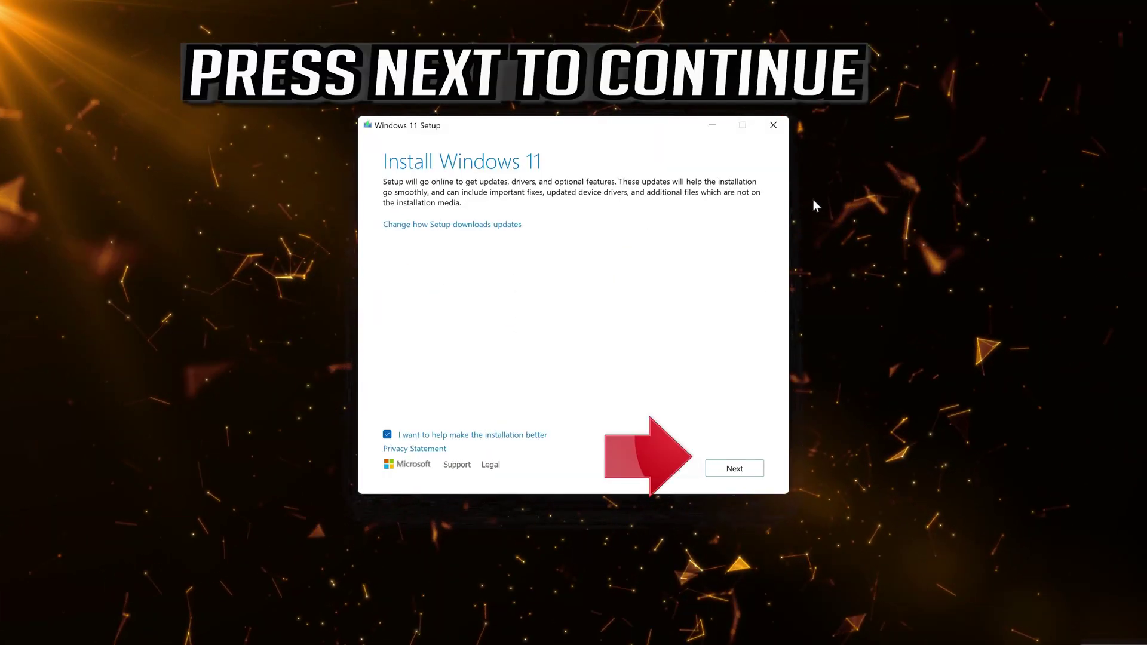
Accept the Windows 11 Setup license terms and start the Windows 11 Pro installation with Keep personal files and apps selected
left_click(735, 468)
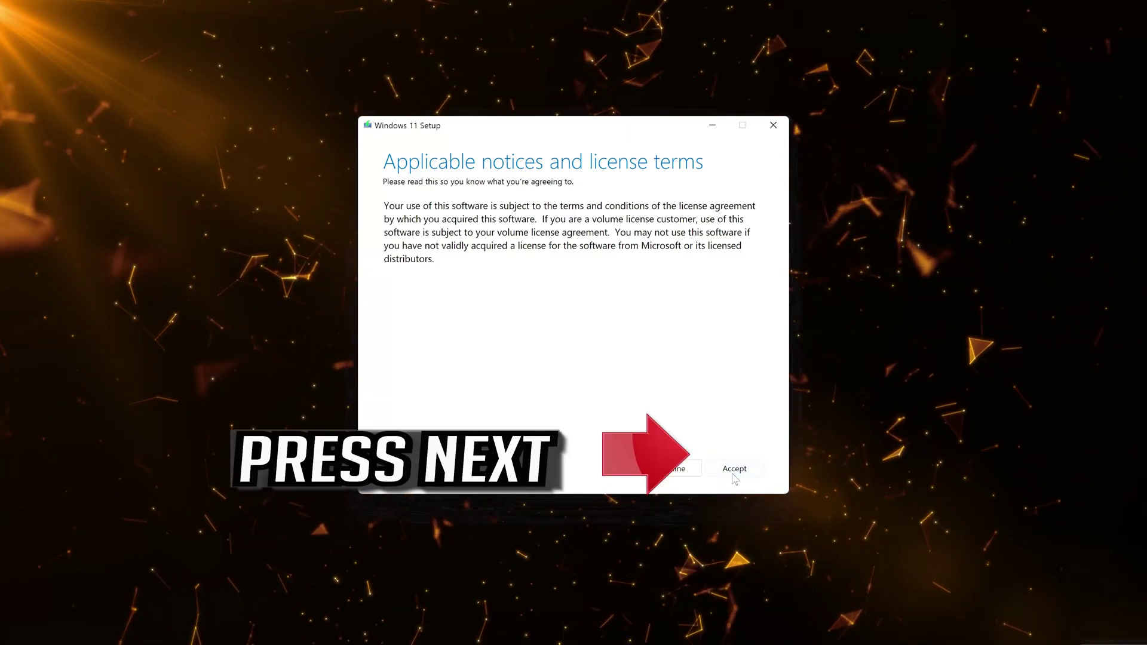
left_click(733, 474)
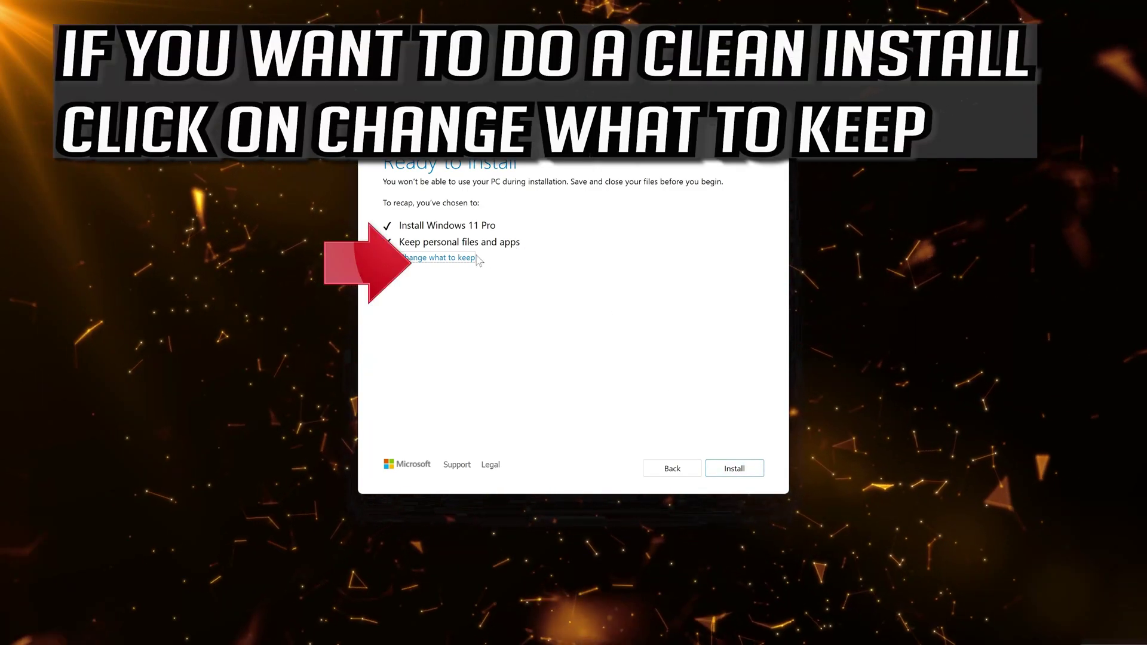
left_click(456, 257)
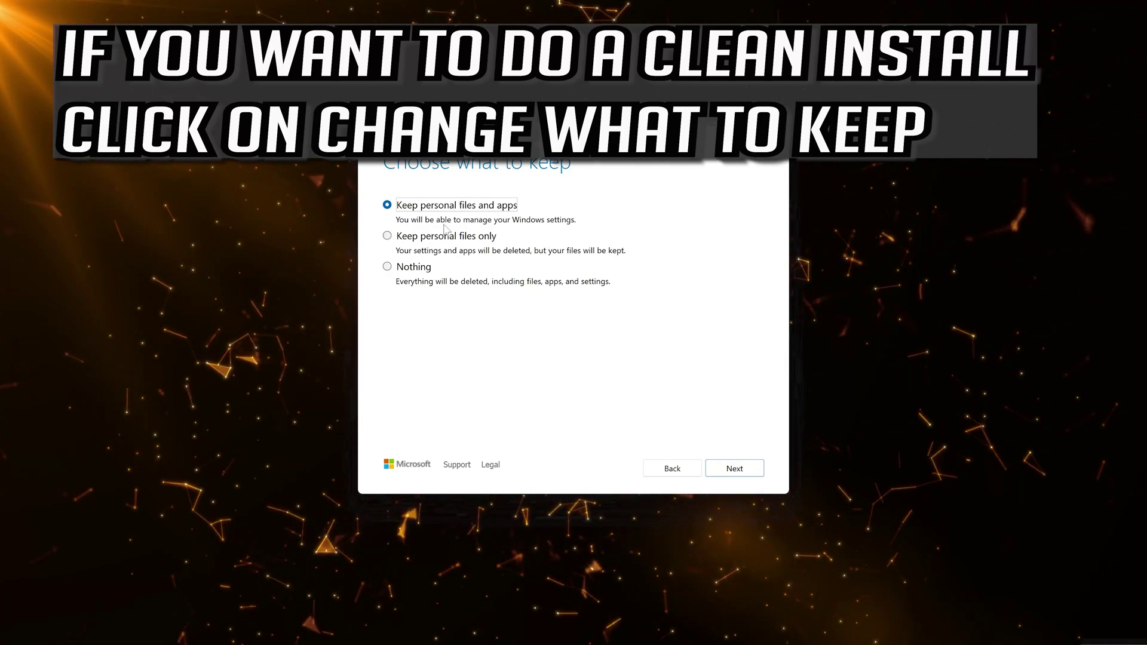
left_click(742, 469)
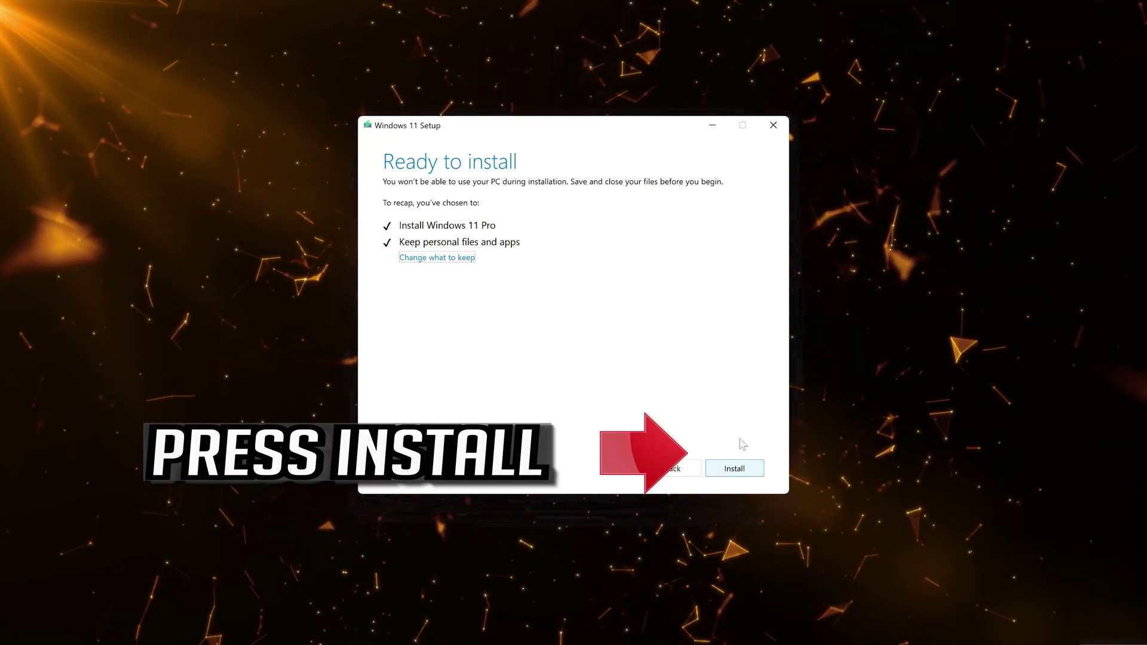
left_click(743, 470)
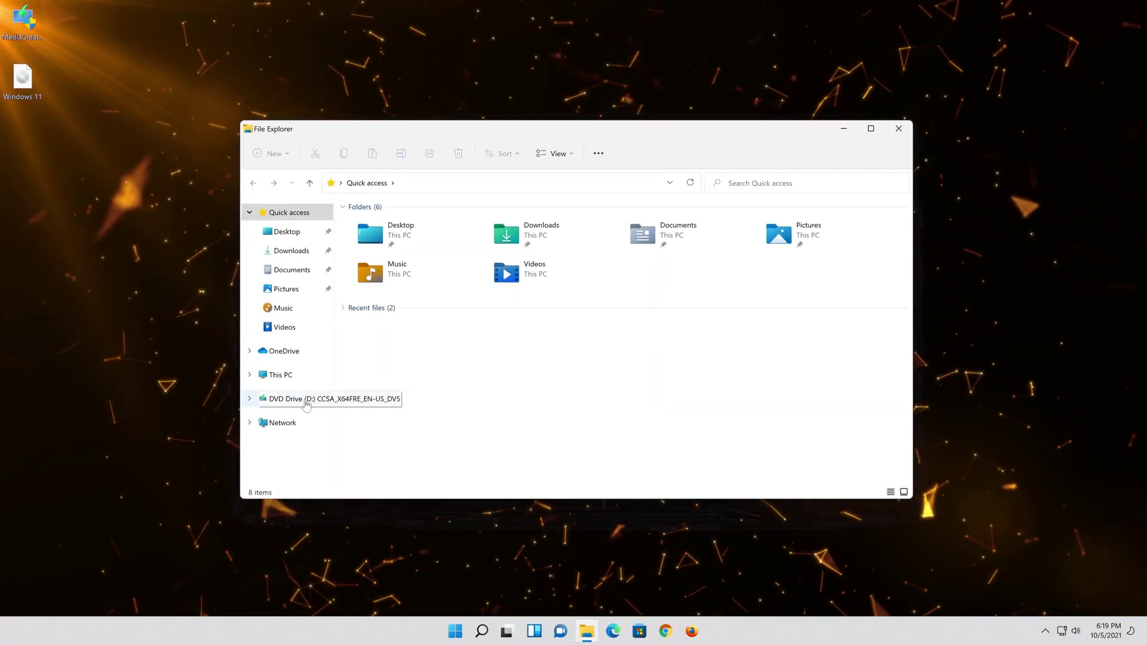
Try to eject the DVD Drive (D:) disc in File Explorer
right_click(307, 399)
left_click(343, 484)
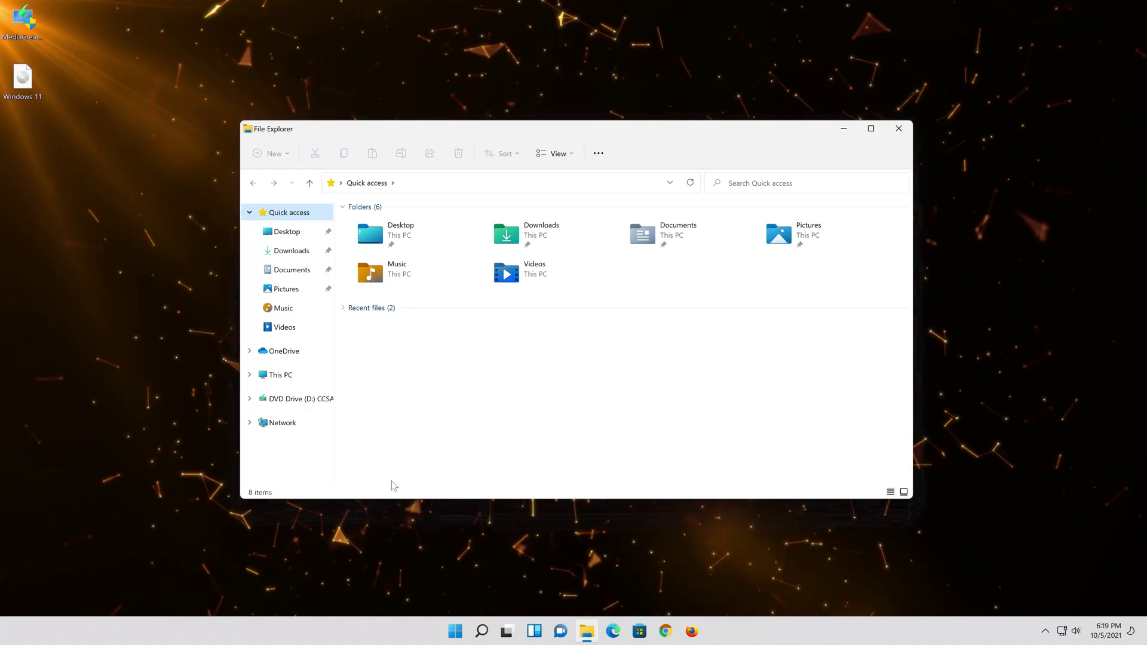